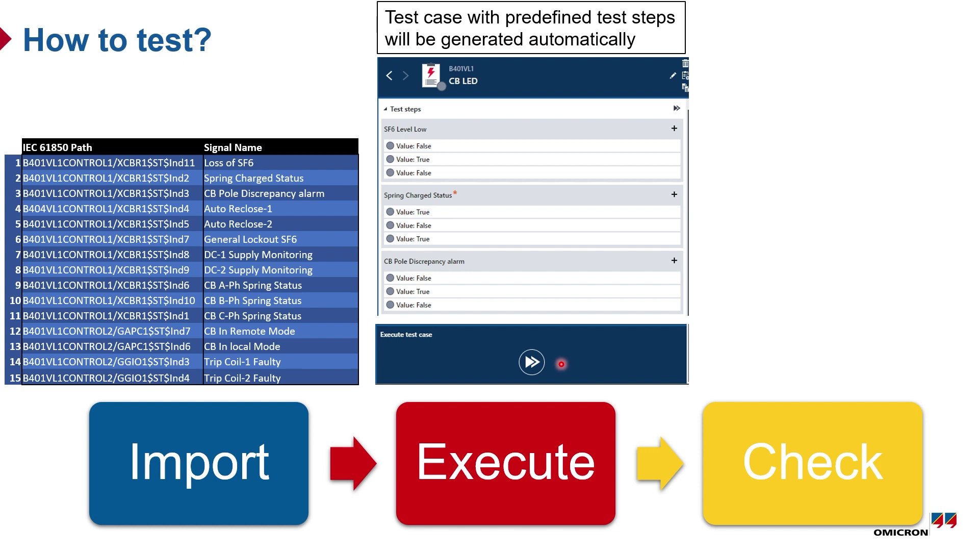
- Step through the 'Same manner...' animations: LED panel, bay icons, single-line diagram and control dialog
click(562, 363)
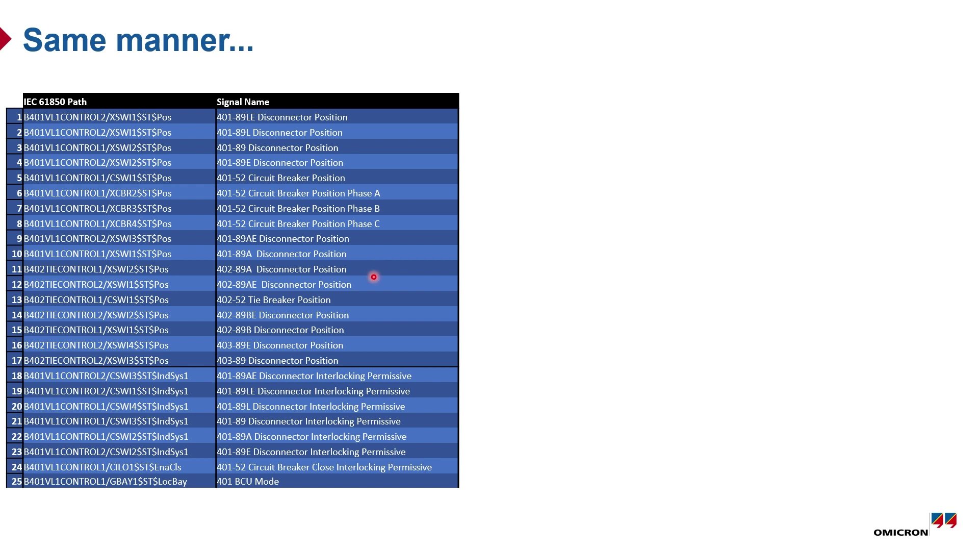
key(Right)
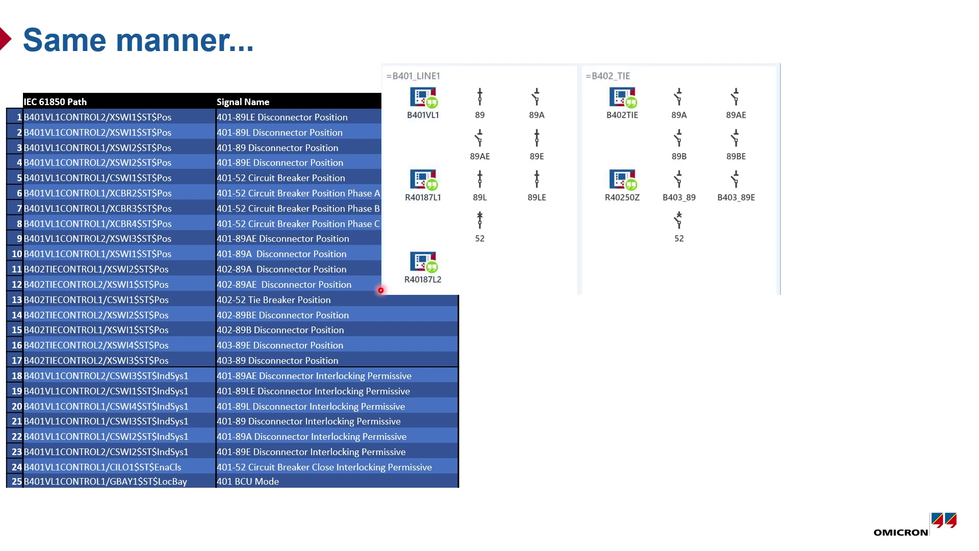
key(Right)
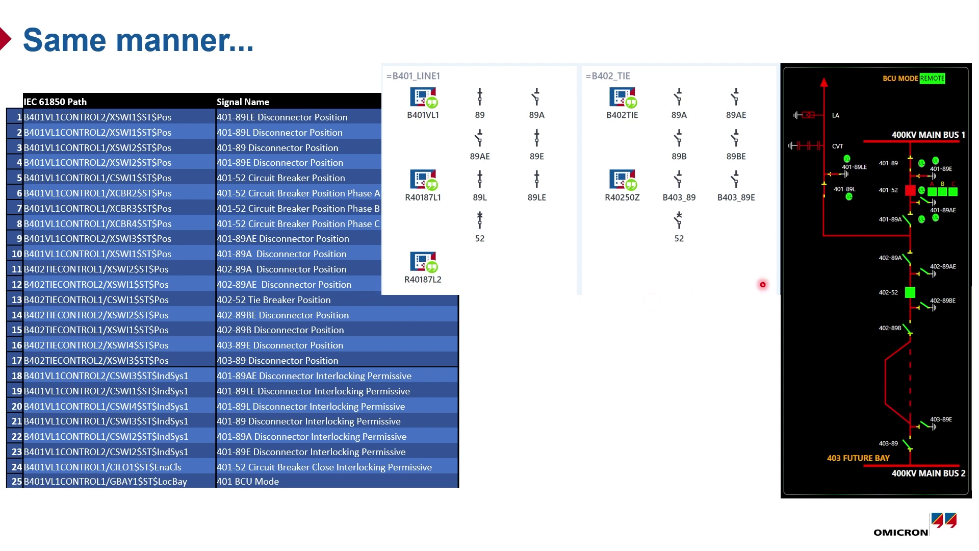
key(Right)
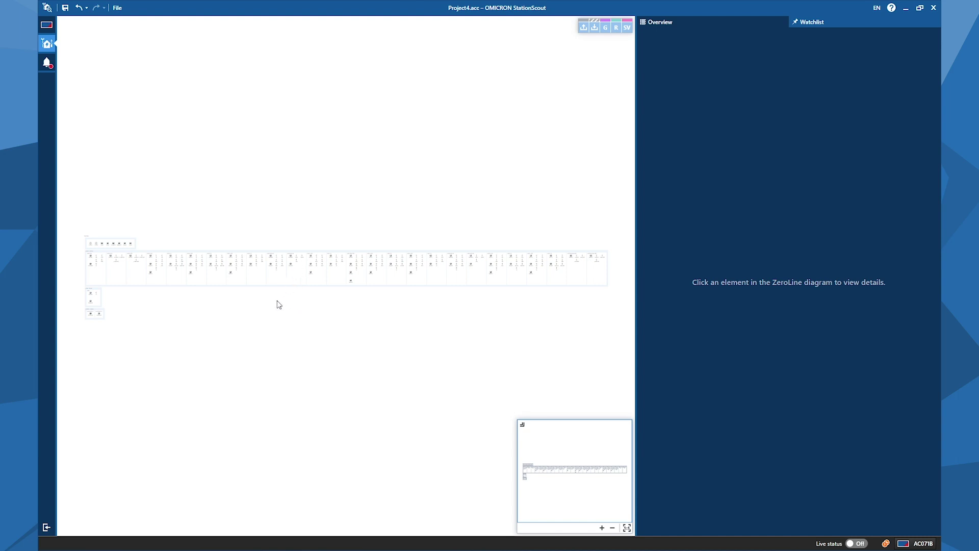
- Zoom the ZeroLine diagram in on the B401_LINE1 bay and its neighbouring bays
scroll(212, 332, up, 3)
scroll(378, 342, down, 1)
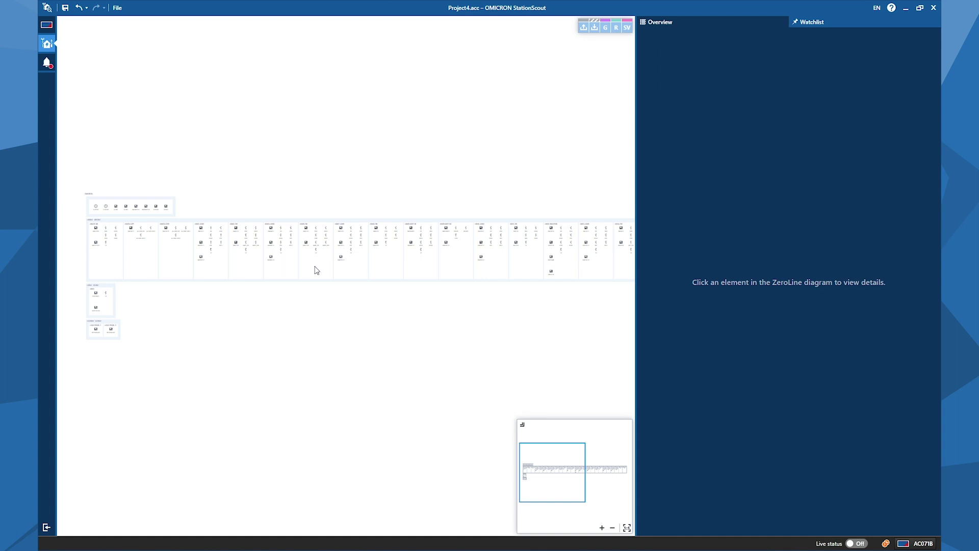
scroll(322, 268, up, 5)
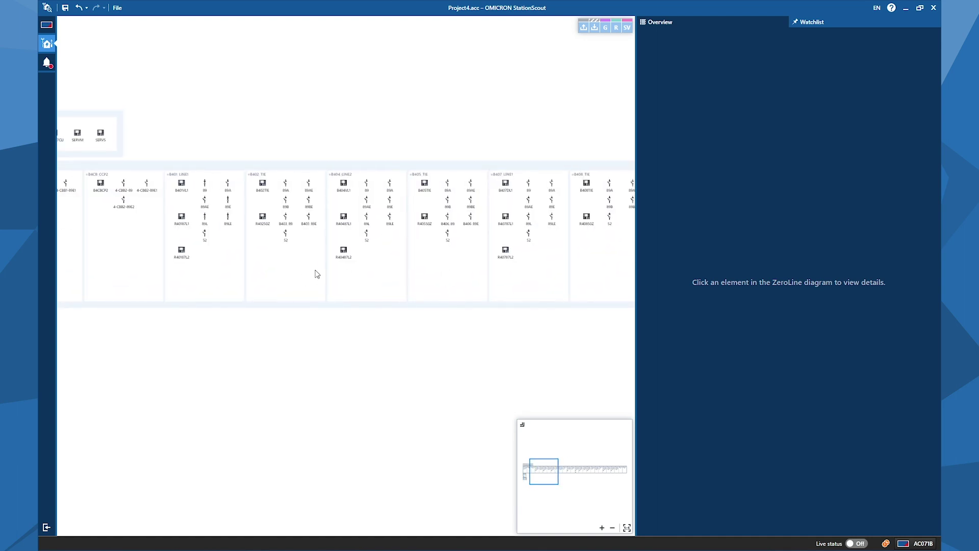
scroll(314, 273, up, 4)
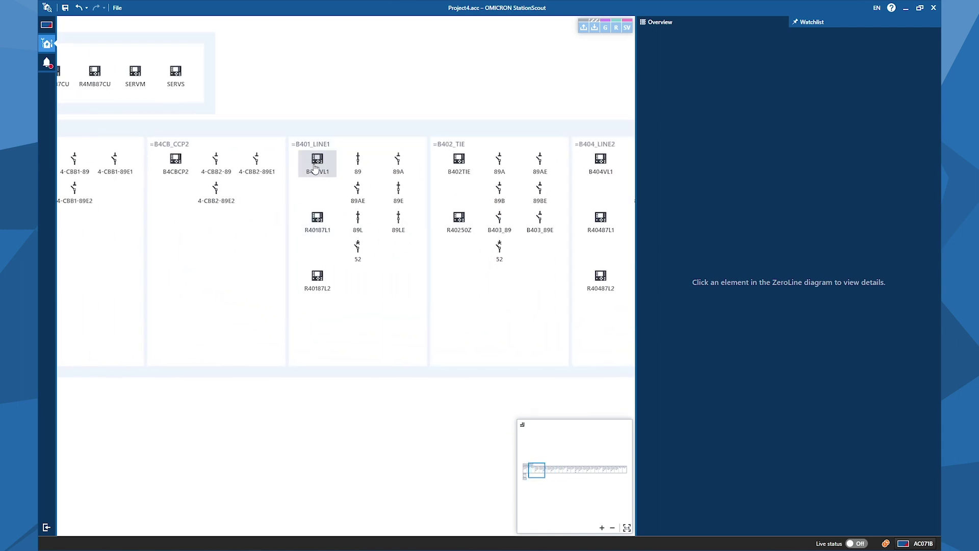
- Create a new signal test case, Test case – 4, on bay controller B401VL1
click(315, 168)
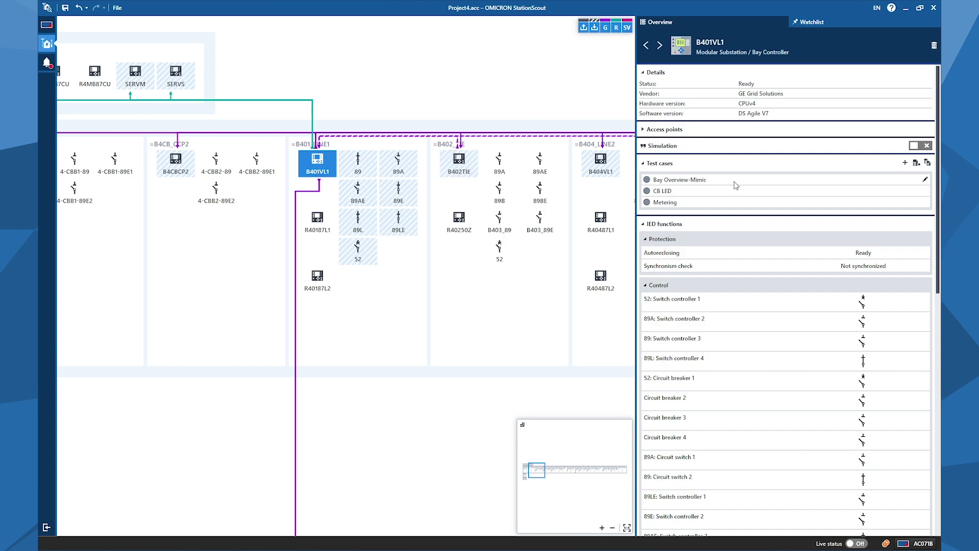
click(905, 163)
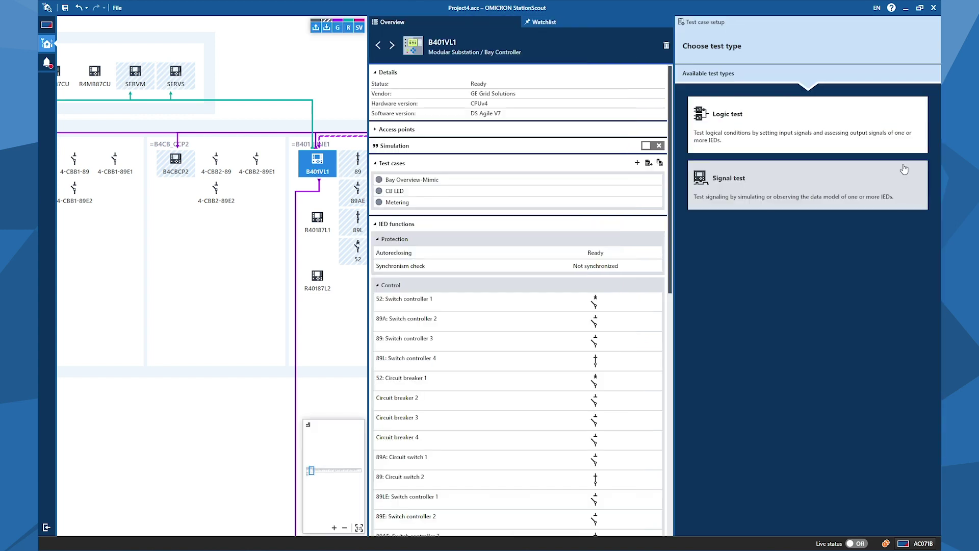
click(734, 199)
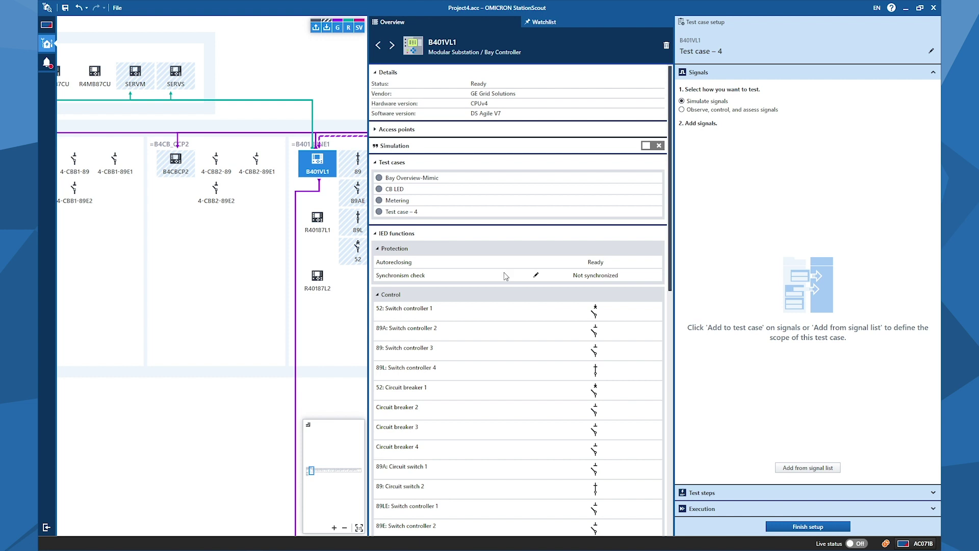
- Add 401-52 Circuit Breaker Position and 52: Switch controller 1 - Mode to Test case – 4
scroll(457, 269, down, 3)
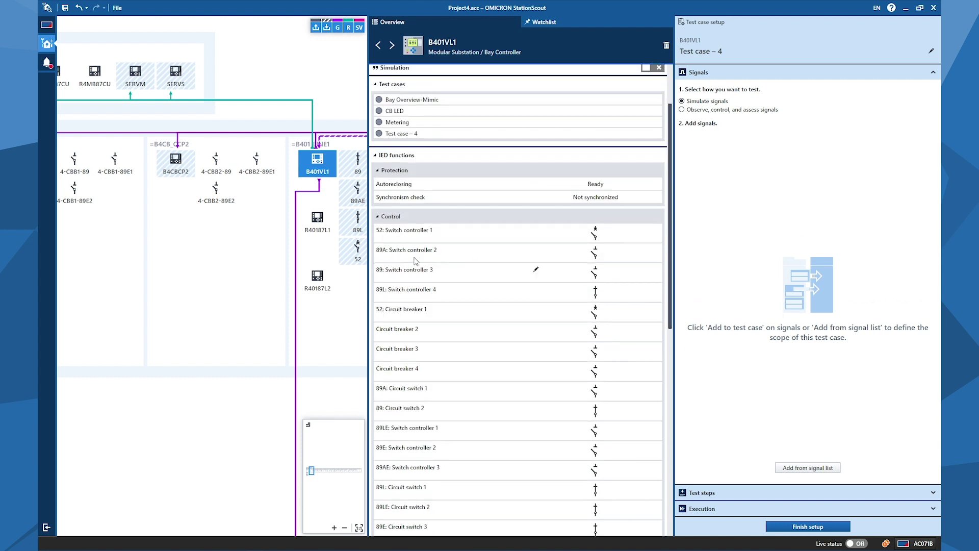
click(407, 230)
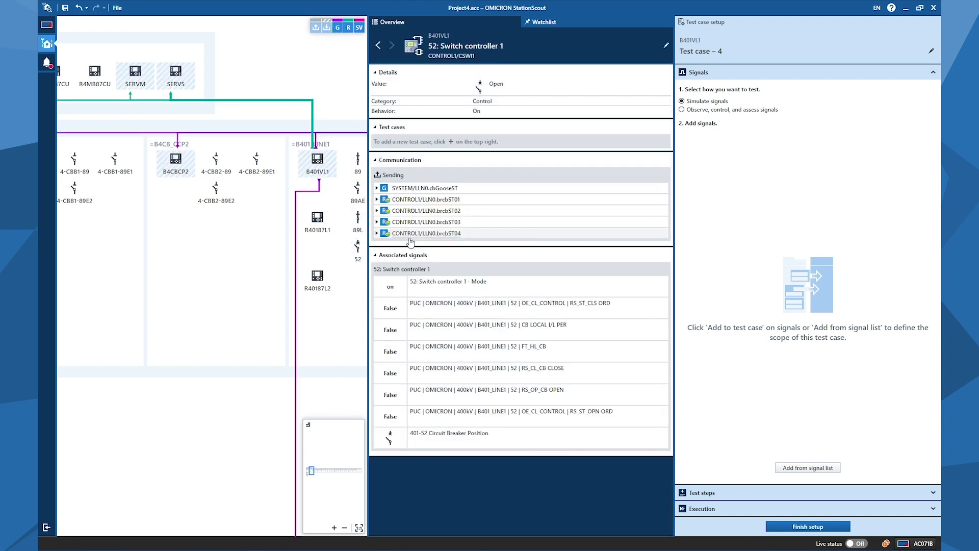
click(658, 443)
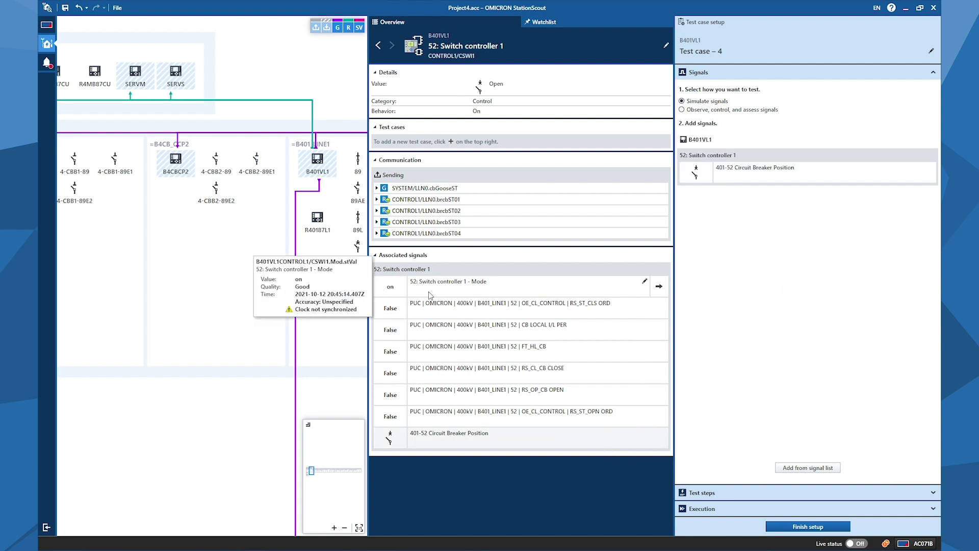
click(658, 286)
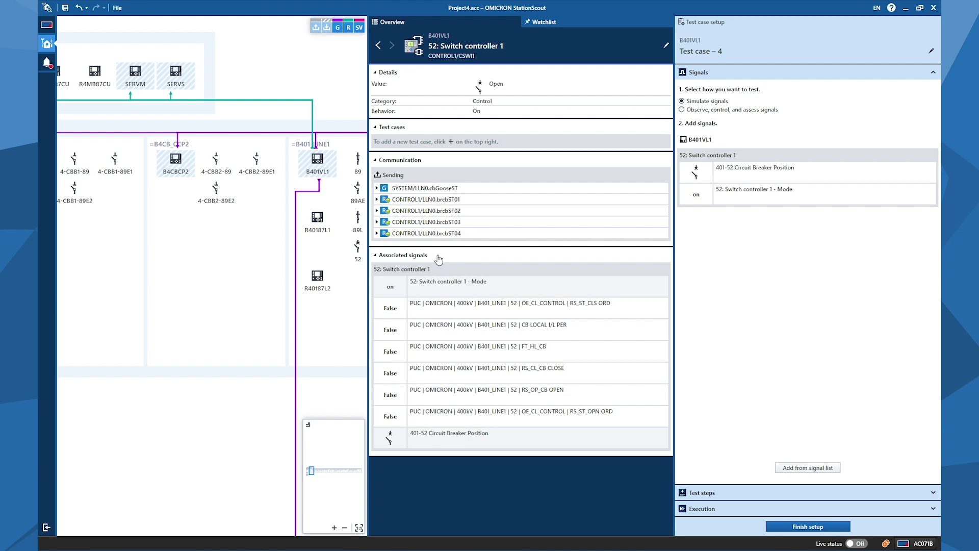
- Add Interlocking 1's Enable Open 1 signal to the test case, then start importing from a signal list
click(380, 46)
scroll(444, 233, down, 5)
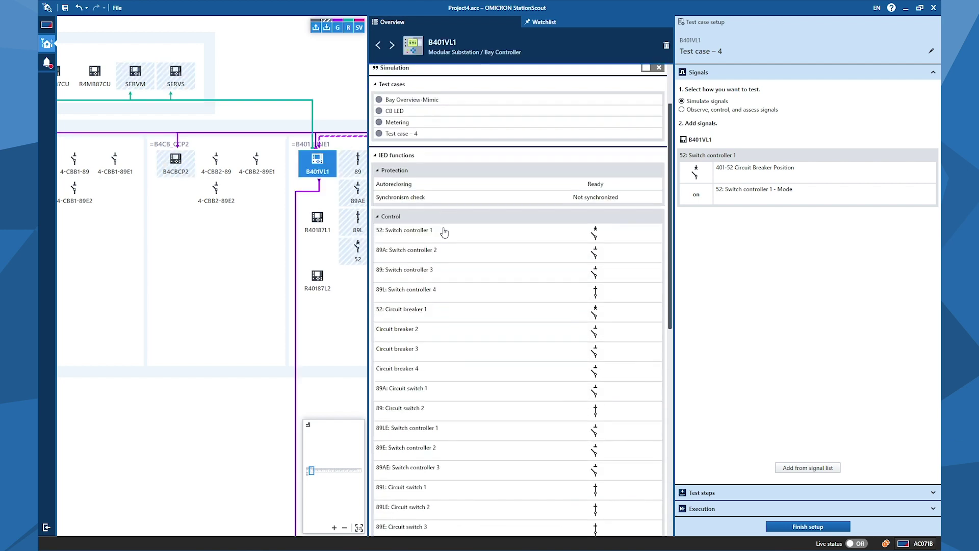
scroll(444, 233, down, 2)
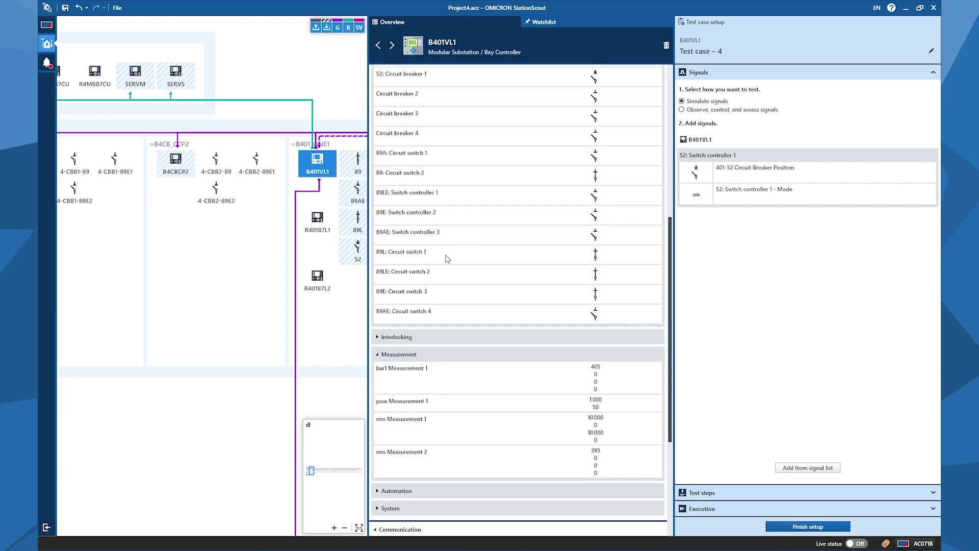
click(378, 337)
click(390, 351)
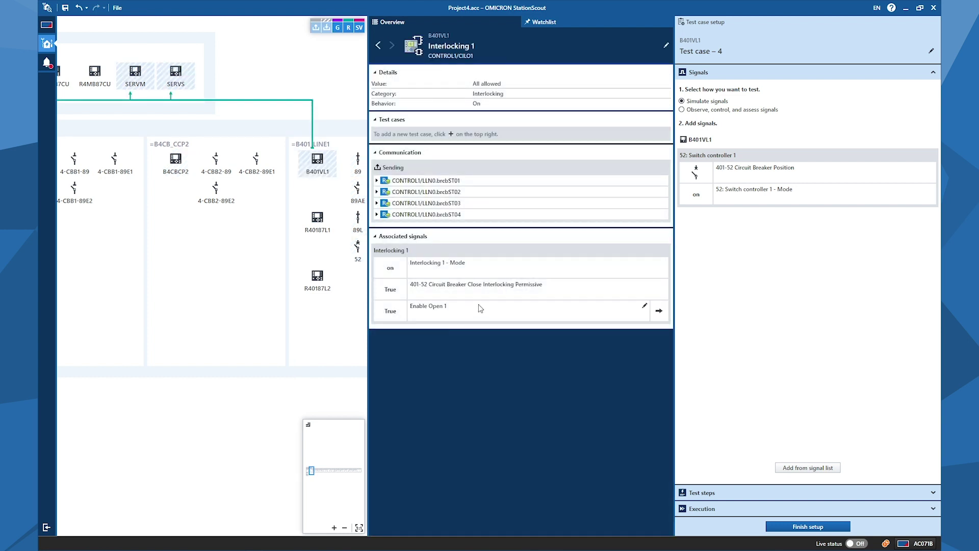
click(661, 313)
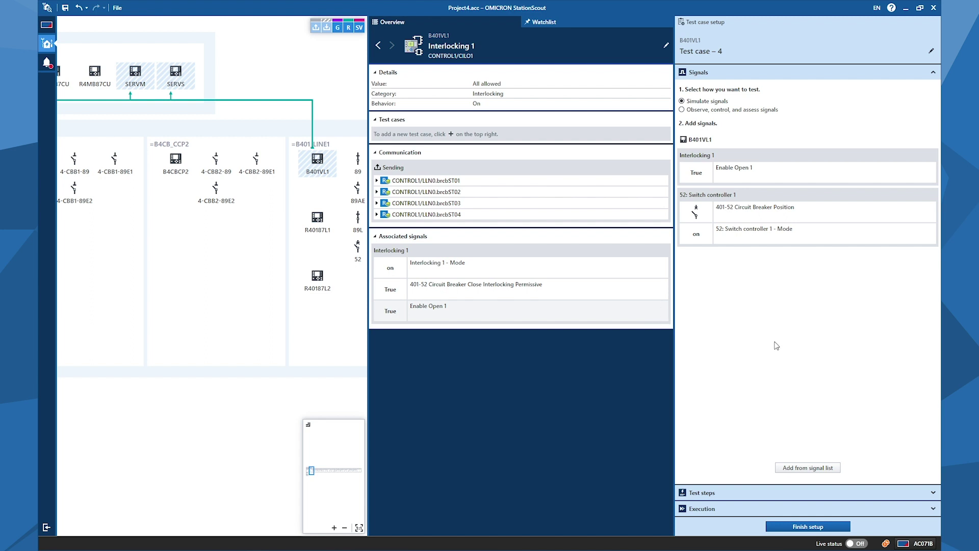
click(800, 473)
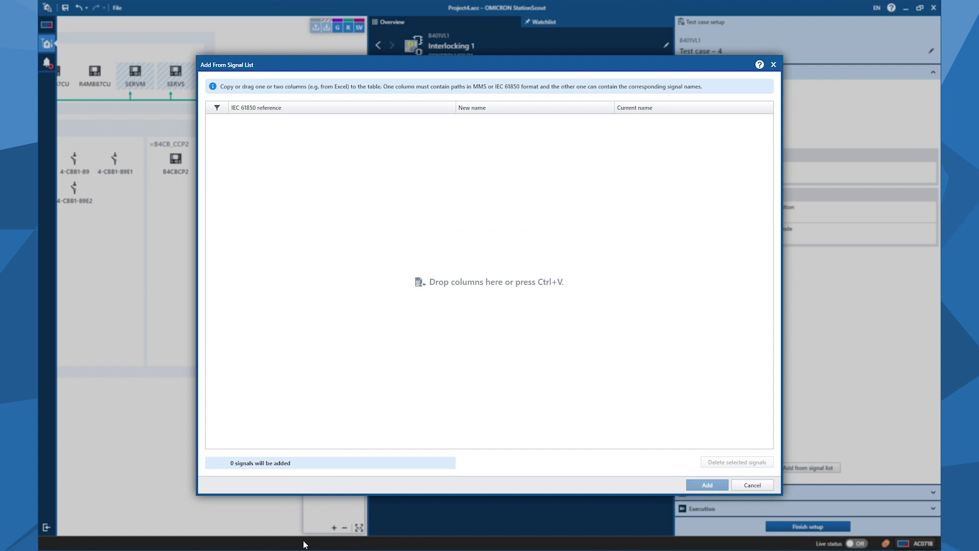
- Copy the IEC 61850 paths and signal names B2:C25 from Excel's Bay Overview Mimic sheet
key(alt+Tab)
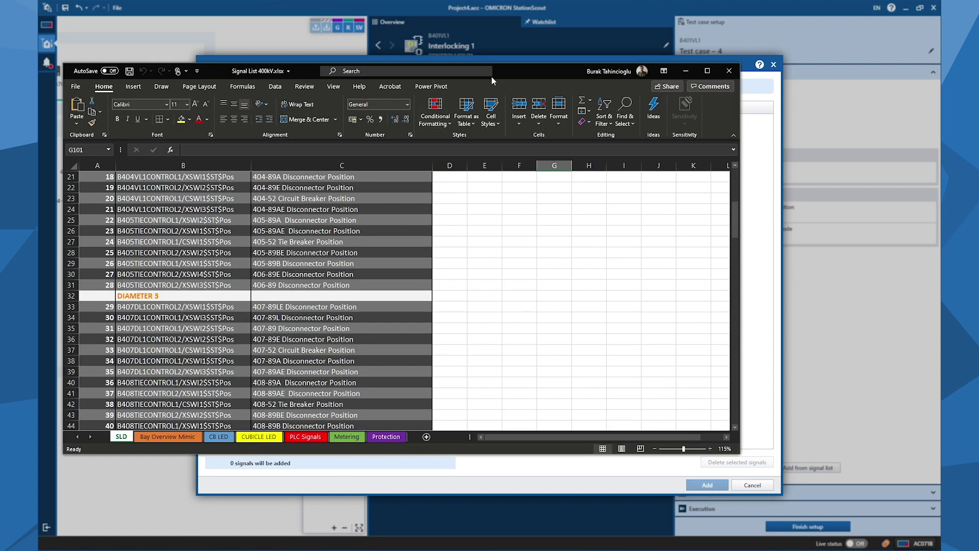
drag(515, 70, 888, 98)
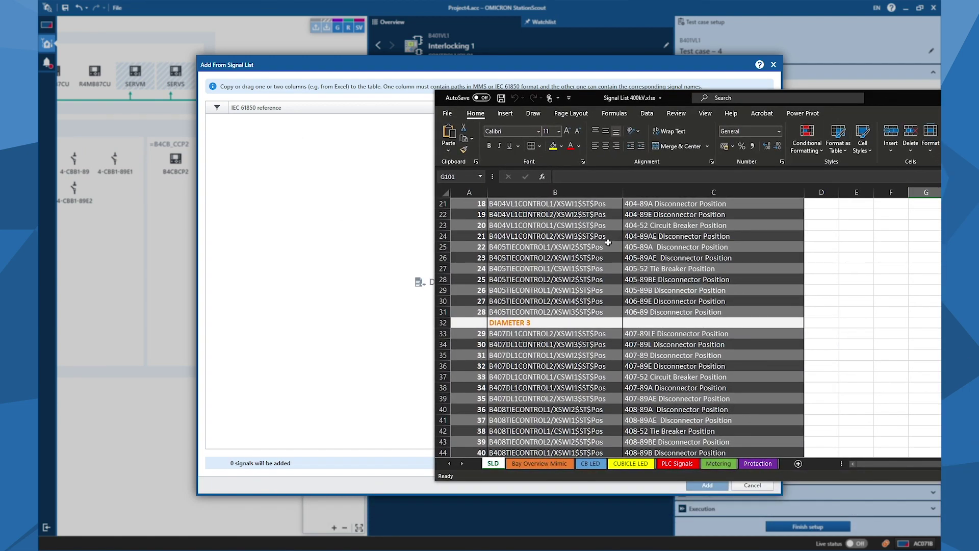
scroll(568, 241, up, 5)
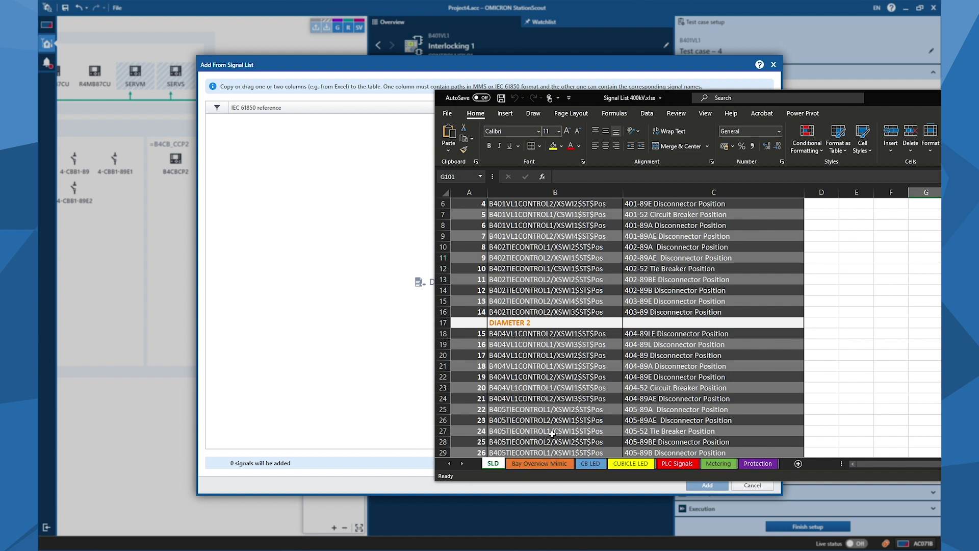
click(543, 463)
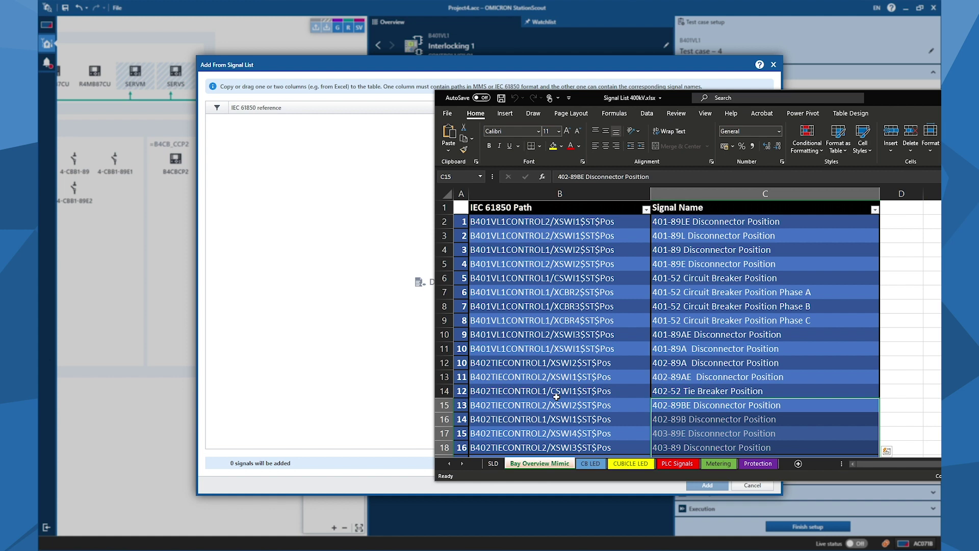
scroll(557, 393, up, 2)
drag(501, 224, 690, 448)
key(ctrl+c)
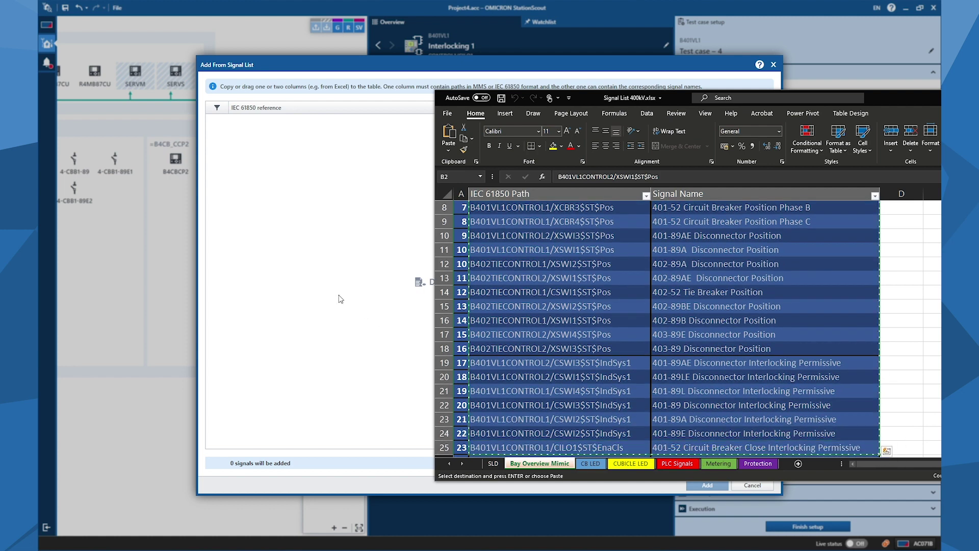
- Paste the copied list into the import dialog and add the 23 B401VL1/B402TIE signals
key(alt+Tab)
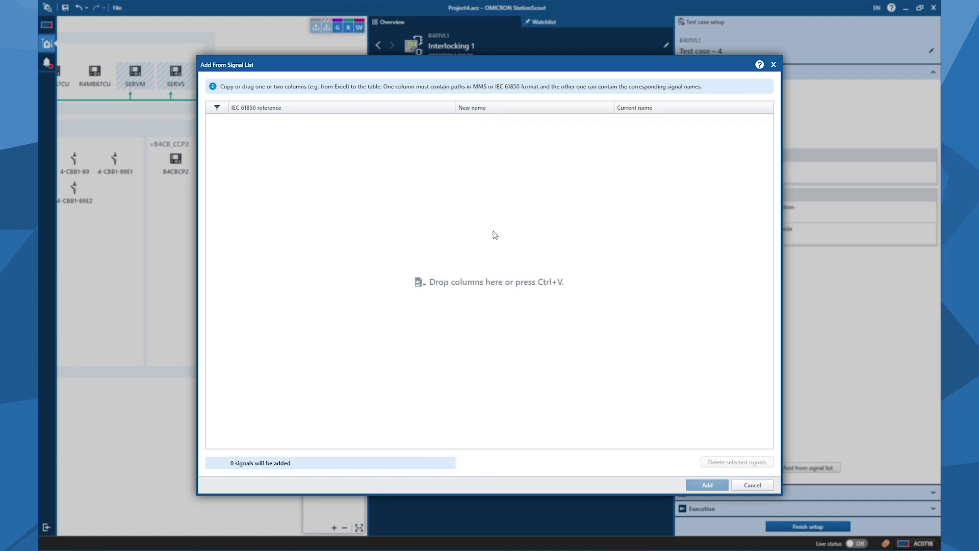
key(ctrl+v)
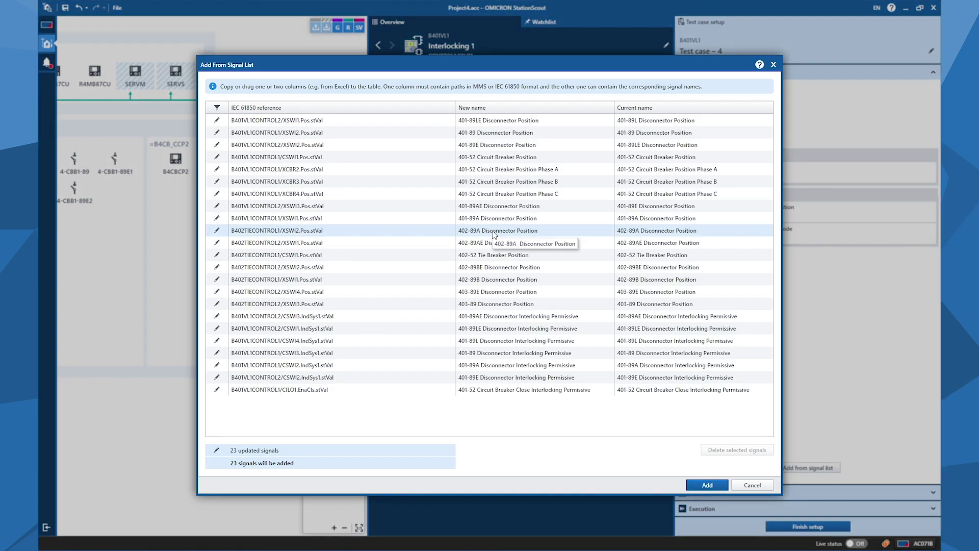
click(704, 487)
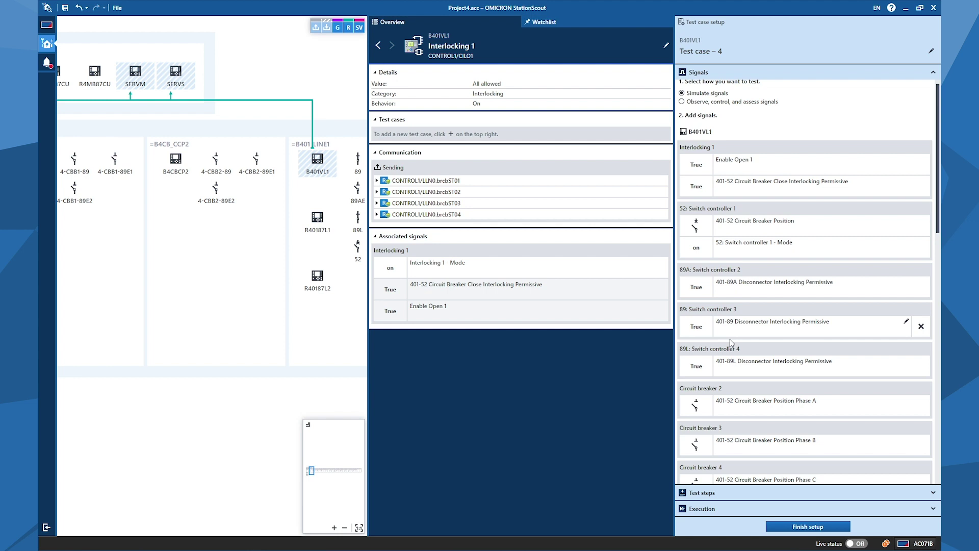
scroll(842, 327, down, 3)
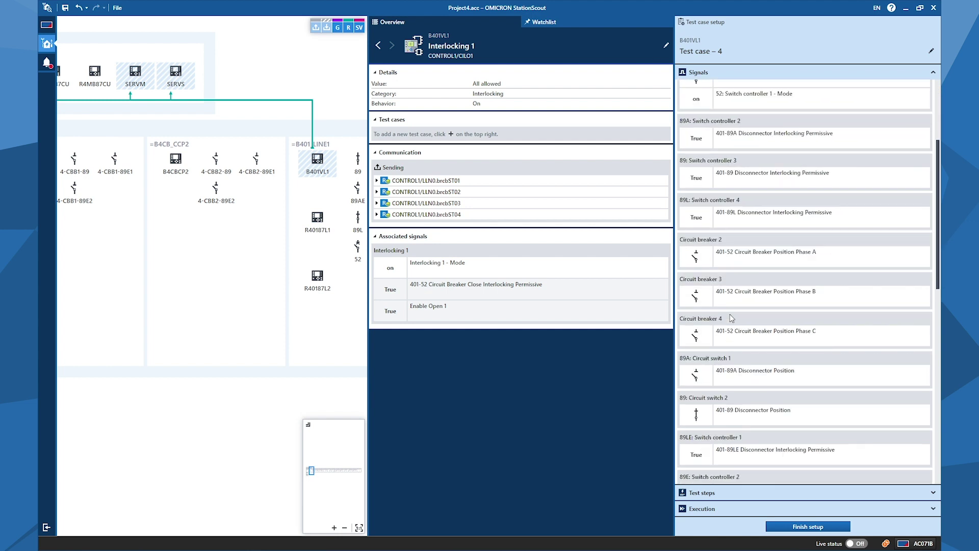
scroll(729, 315, down, 6)
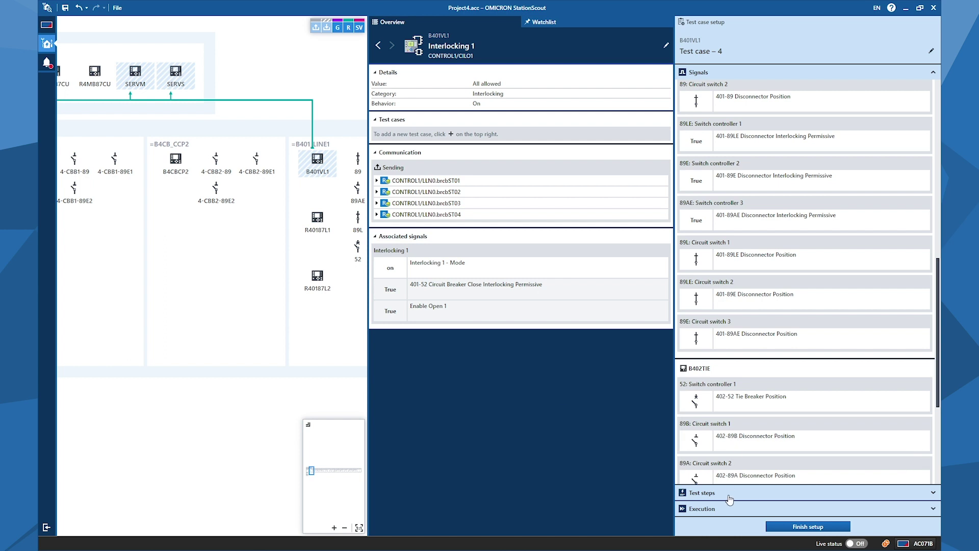
- Exclude Open, Intermediate, Bad state and test/blocked from Test case – 4's generated test steps
click(729, 493)
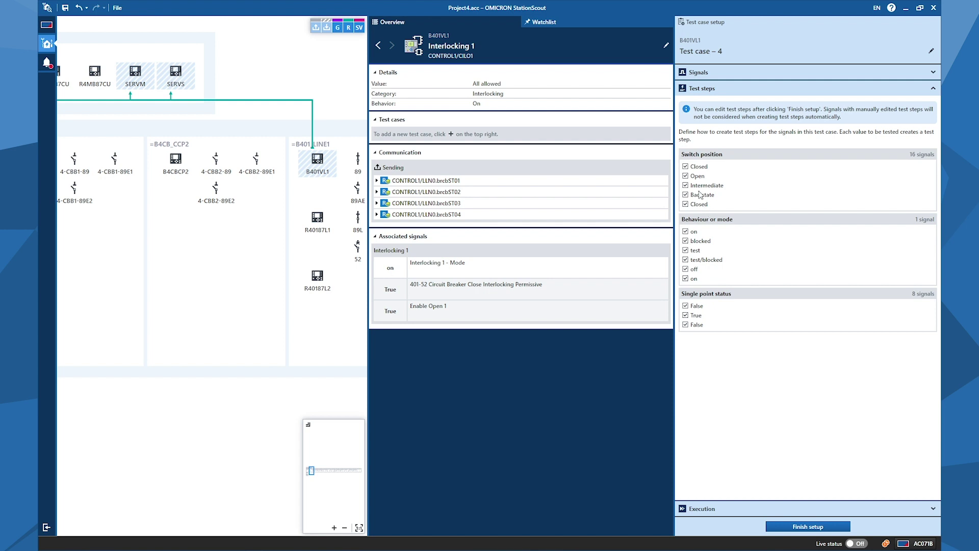
click(685, 176)
click(686, 185)
click(686, 194)
click(692, 261)
click(711, 509)
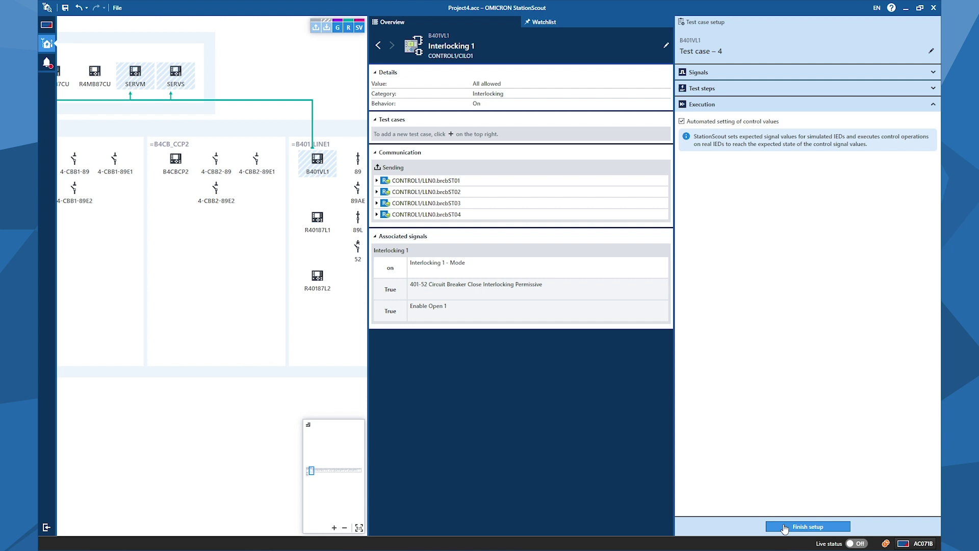
- Finish setup and insert a test/blocked mode step after Value: test, storing it as expected value
click(785, 527)
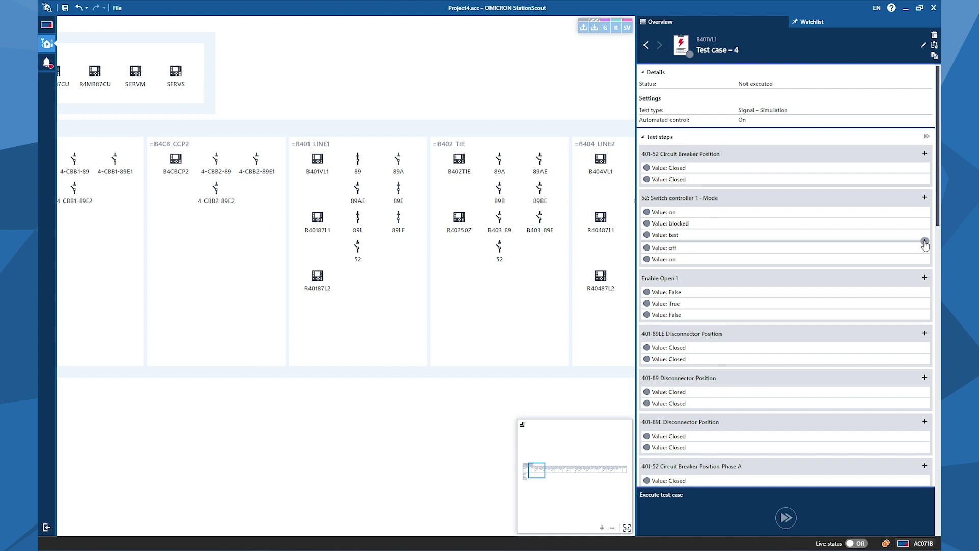
click(924, 242)
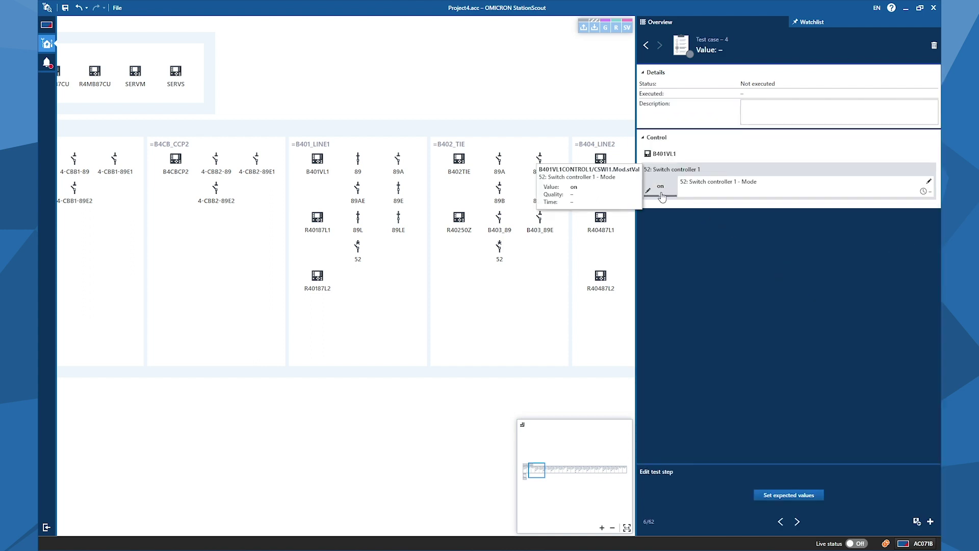
click(661, 191)
click(663, 242)
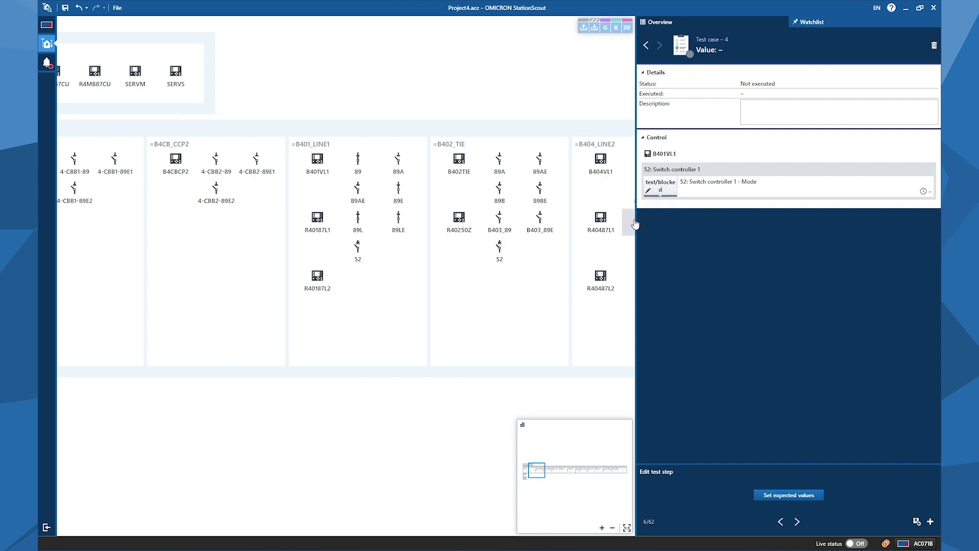
drag(635, 224, 604, 225)
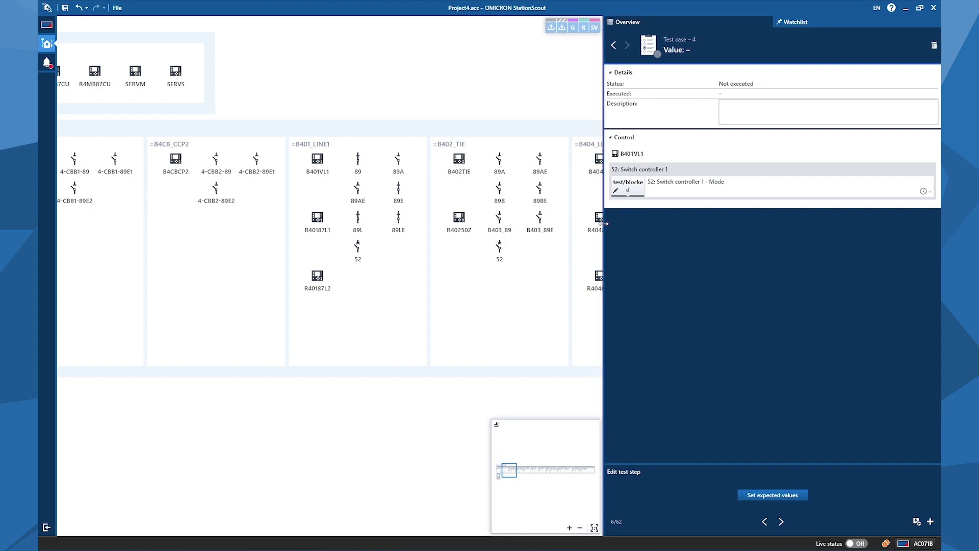
click(753, 496)
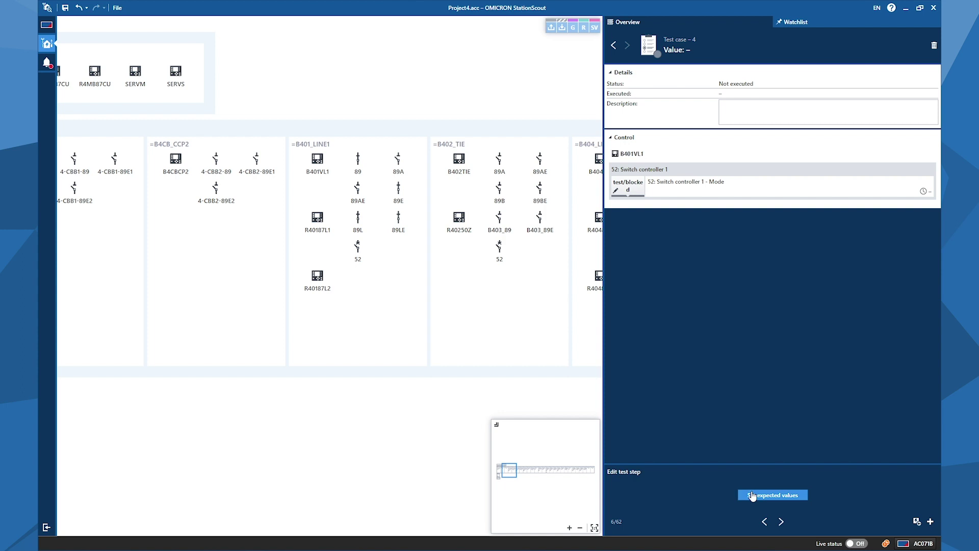
click(917, 522)
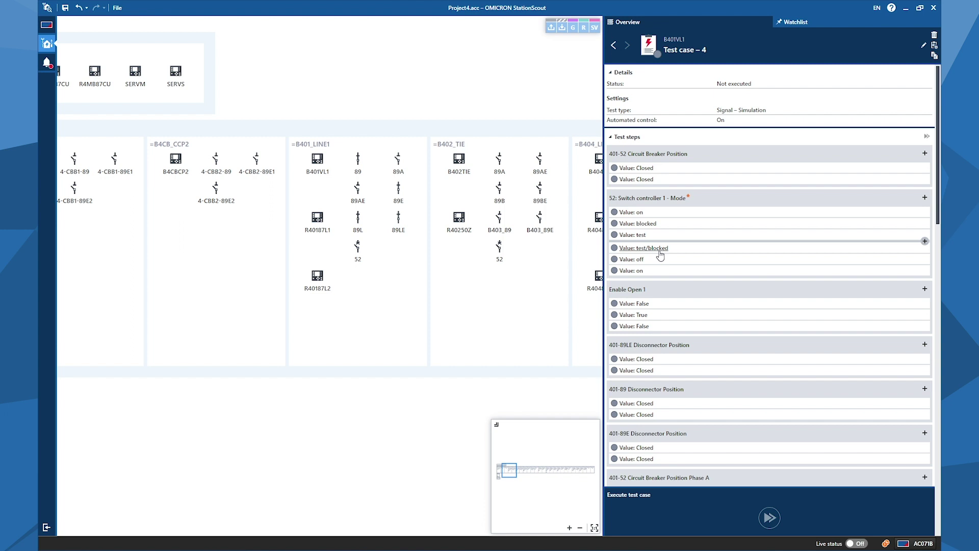
- Delete the test/blocked step from the Switch controller 1 mode steps and review the remaining steps
mouse_move(690, 201)
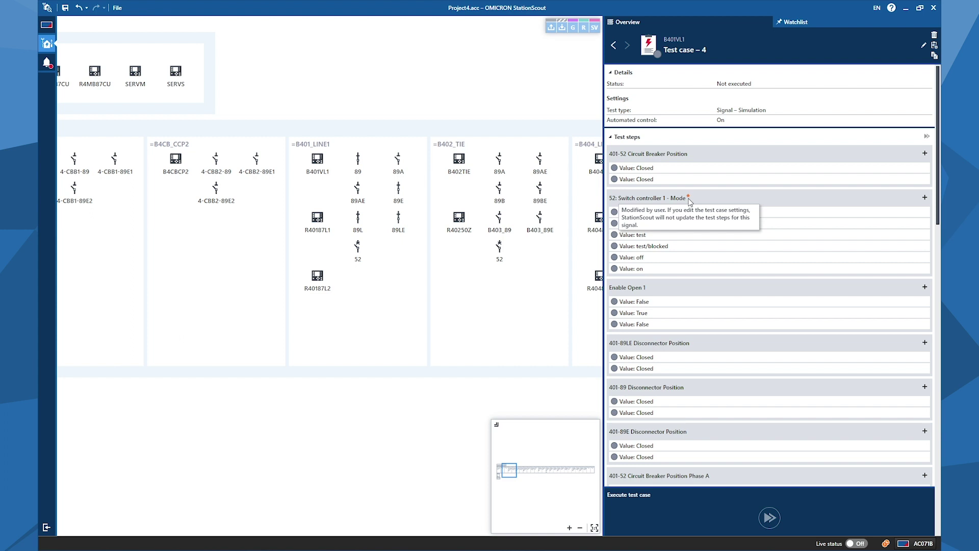
click(645, 248)
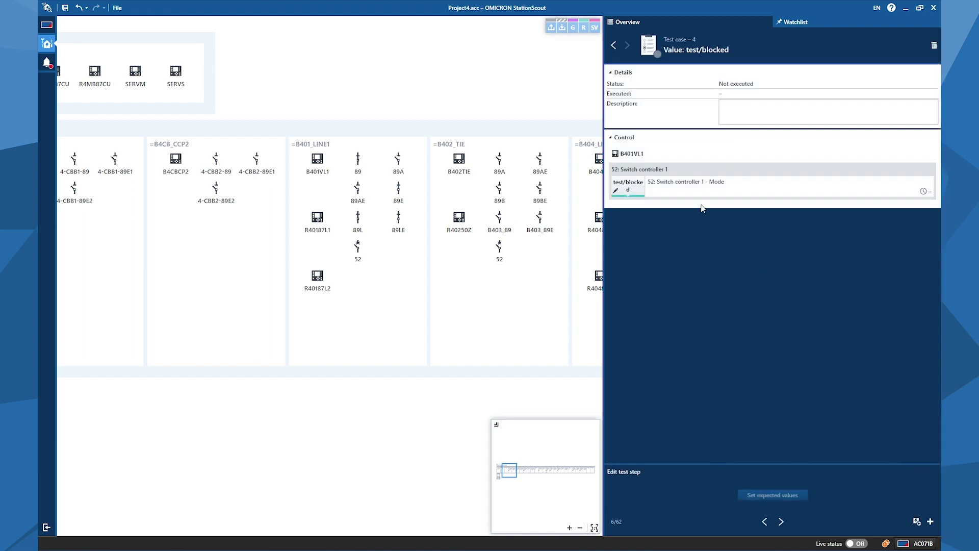
click(932, 50)
scroll(757, 293, down, 5)
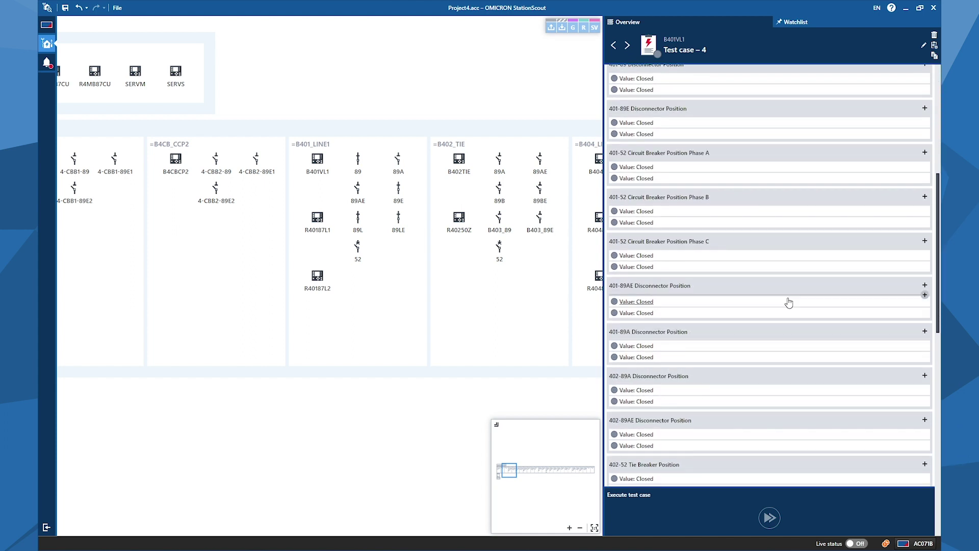
scroll(789, 304, down, 3)
scroll(789, 308, down, 3)
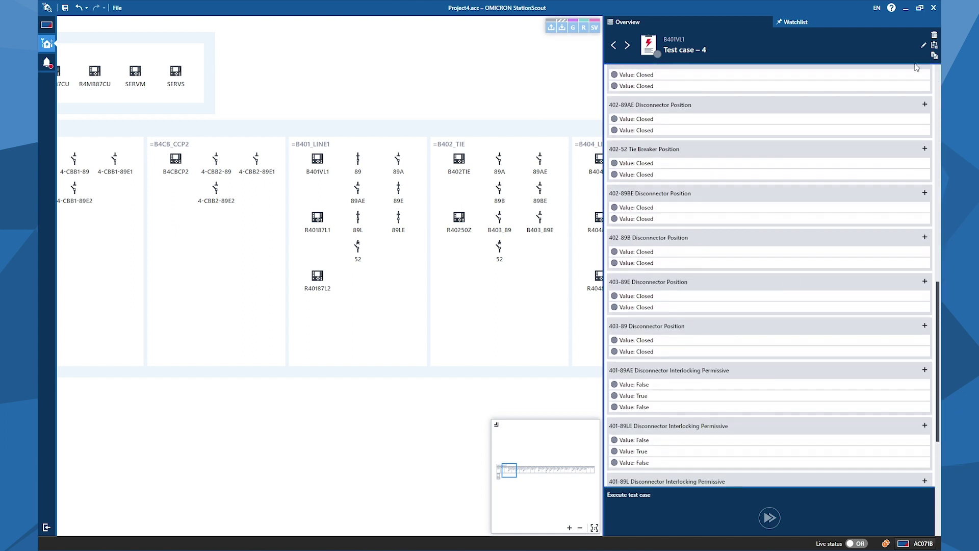
- Add bar1 Measurement 1's Synchronization Voltage Running signal to Test case – 4 and finish its setup
click(935, 46)
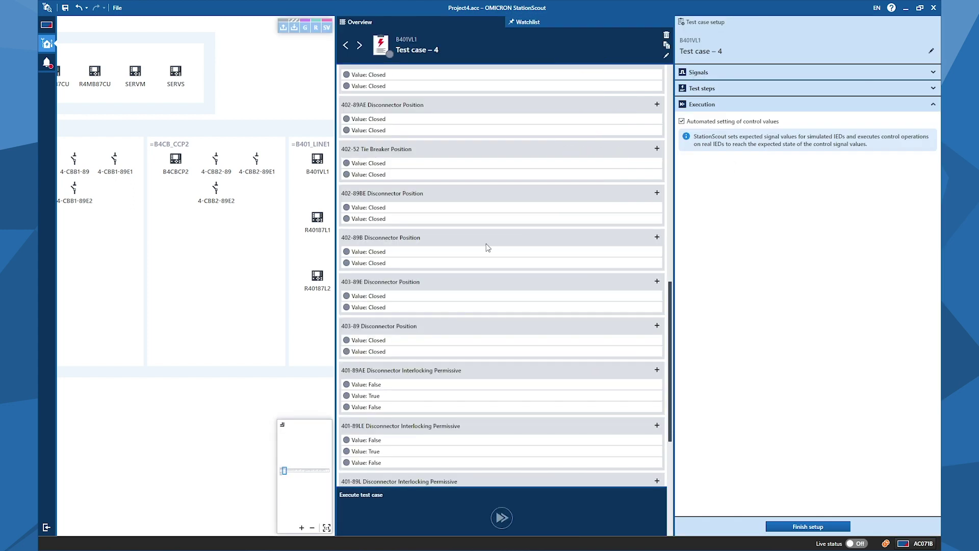
click(317, 163)
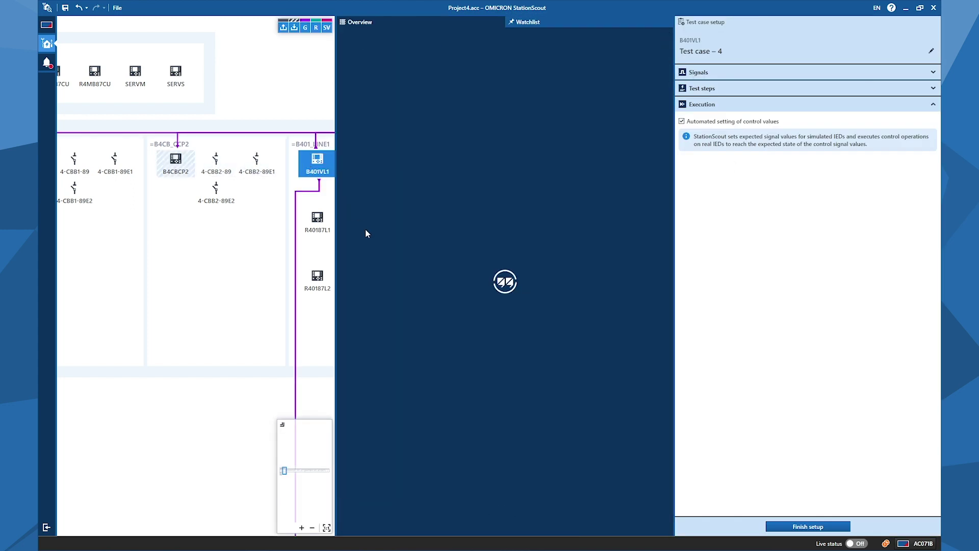
scroll(404, 263, down, 10)
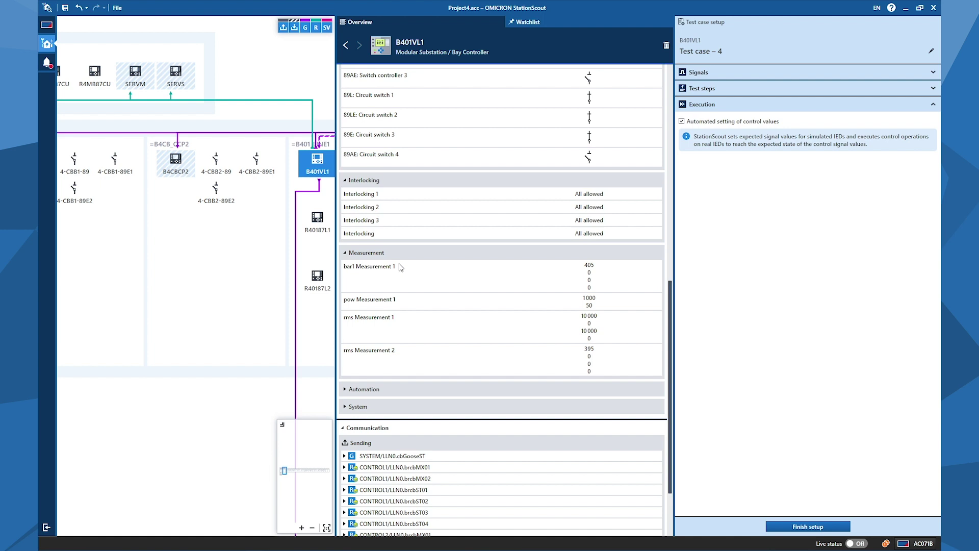
click(384, 274)
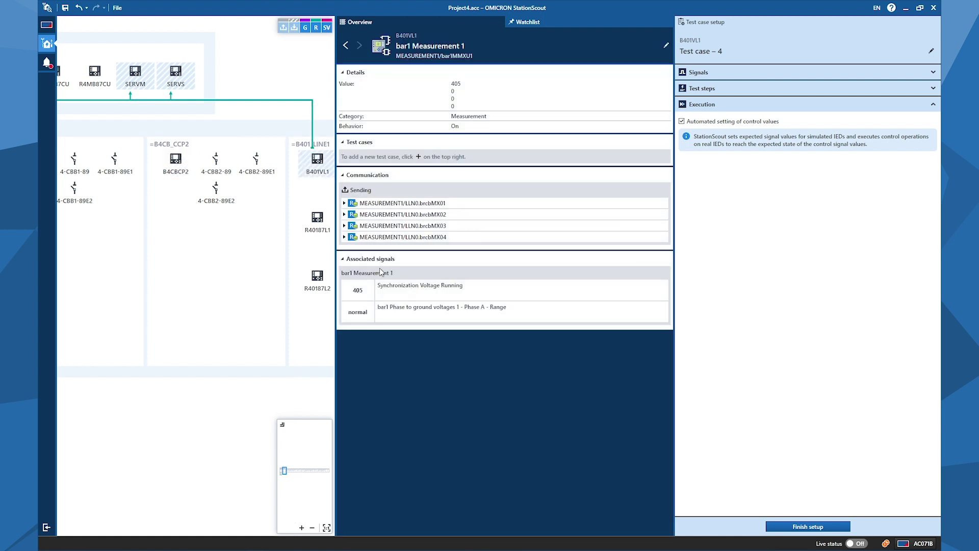
mouse_move(358, 298)
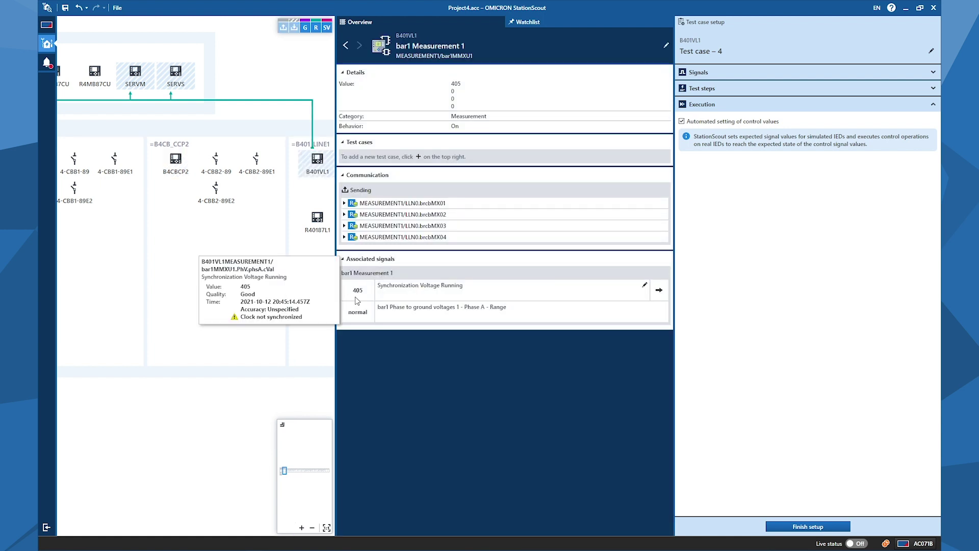
click(659, 291)
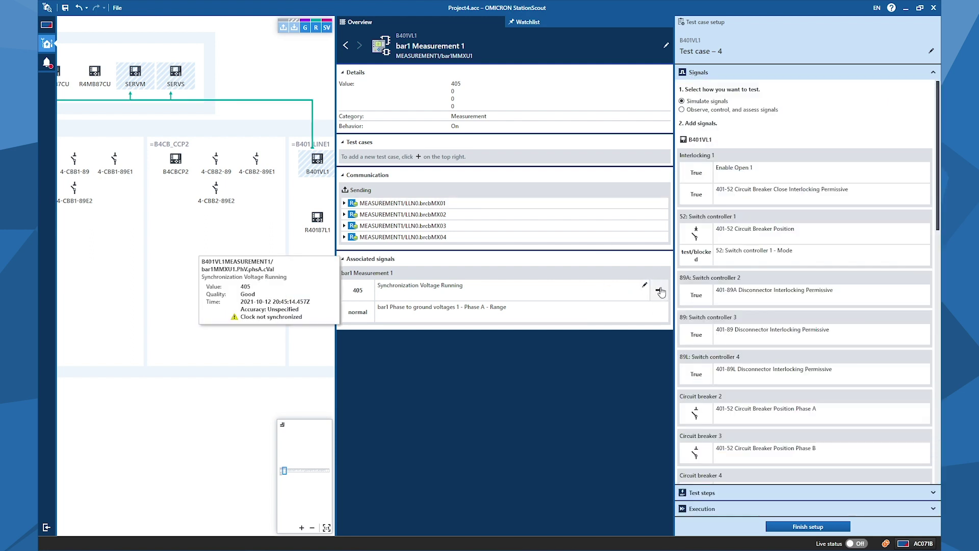
scroll(736, 330, down, 6)
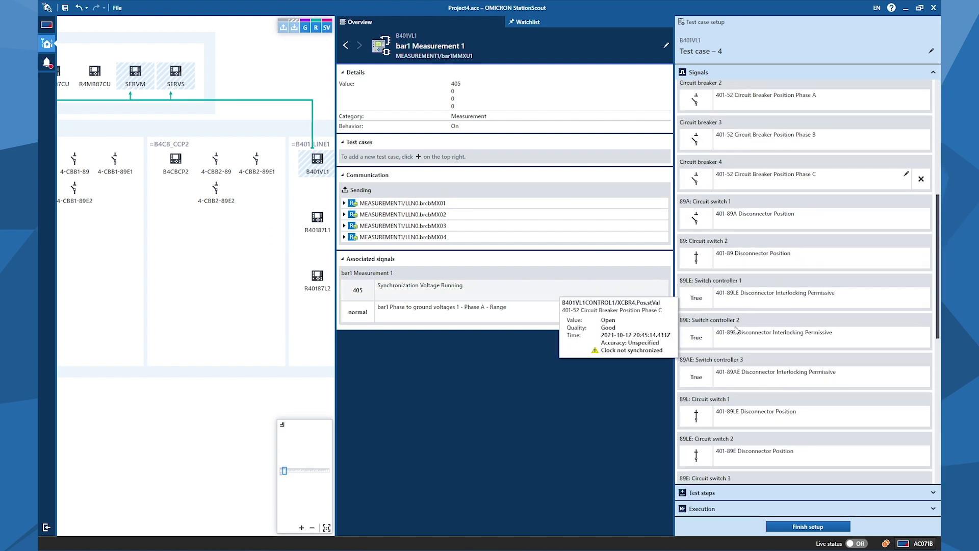
scroll(736, 330, down, 8)
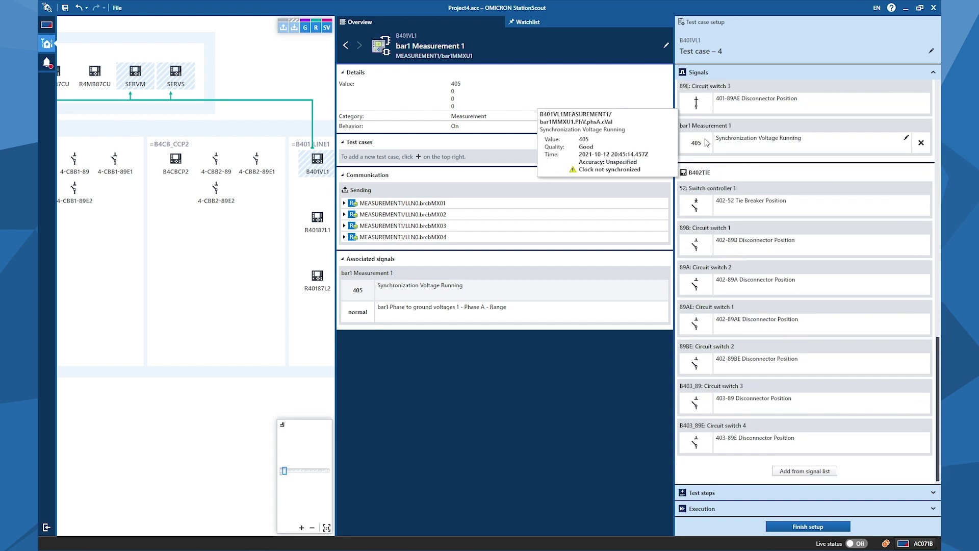
click(782, 492)
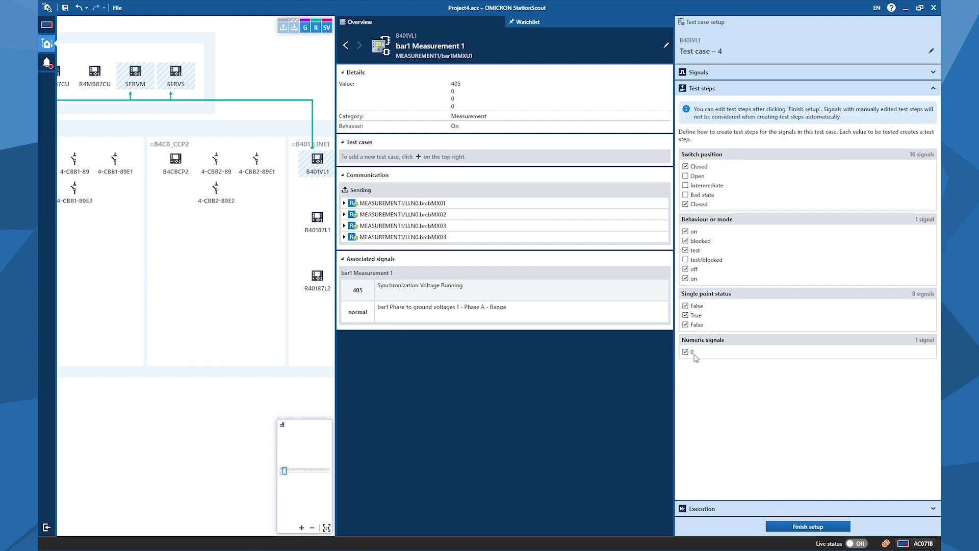
click(778, 525)
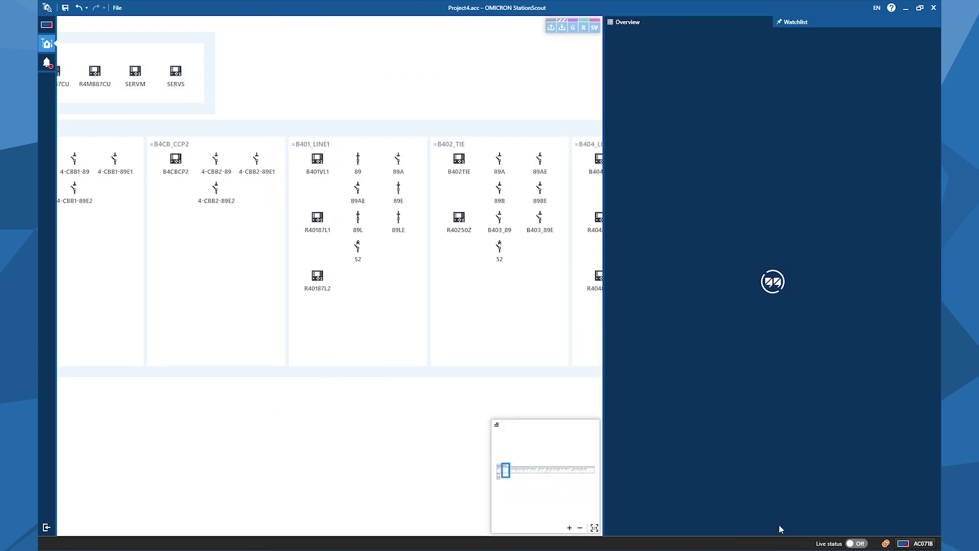
- Add a Synchronization Voltage Running step, change its 405 value to 400, and set 400 as expected
scroll(661, 350, down, 5)
scroll(663, 351, up, 5)
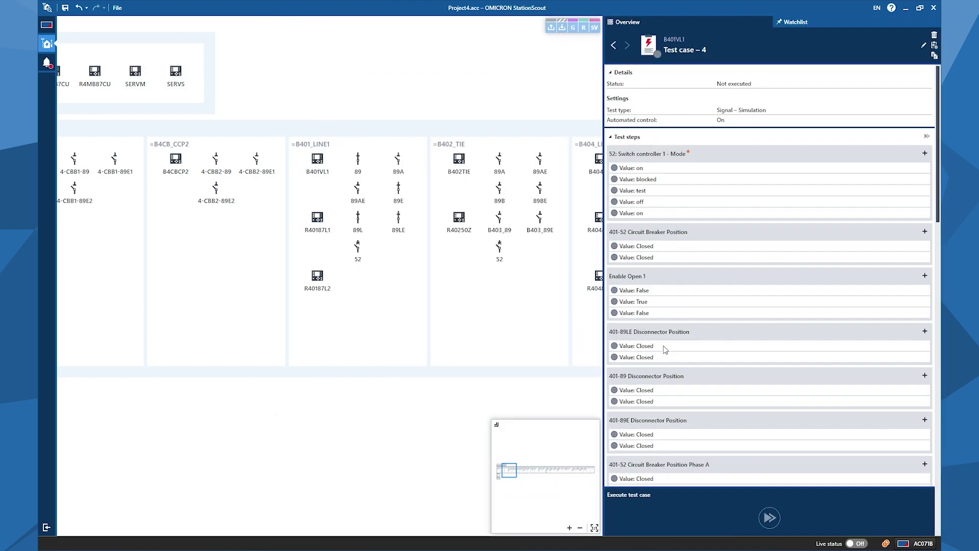
scroll(665, 350, down, 3)
scroll(666, 350, down, 12)
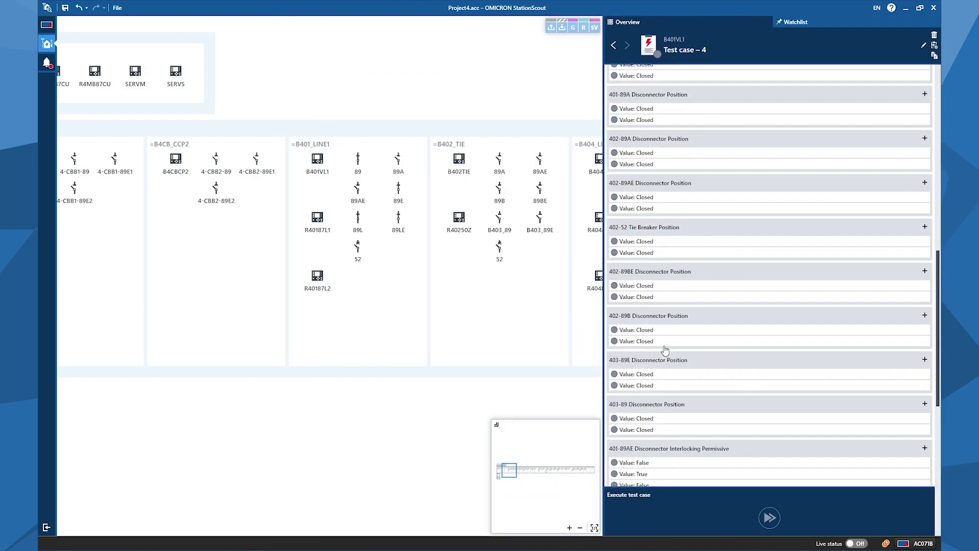
scroll(665, 351, down, 8)
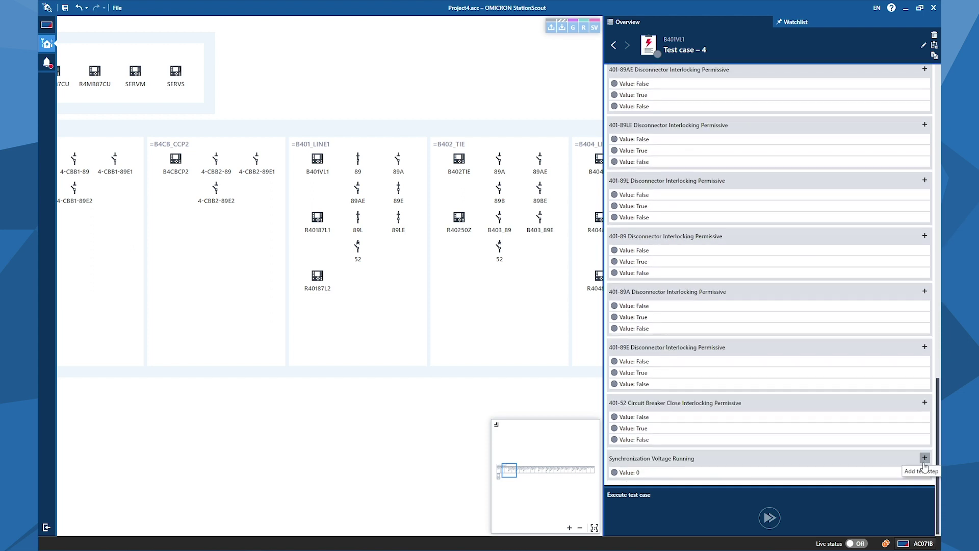
click(925, 460)
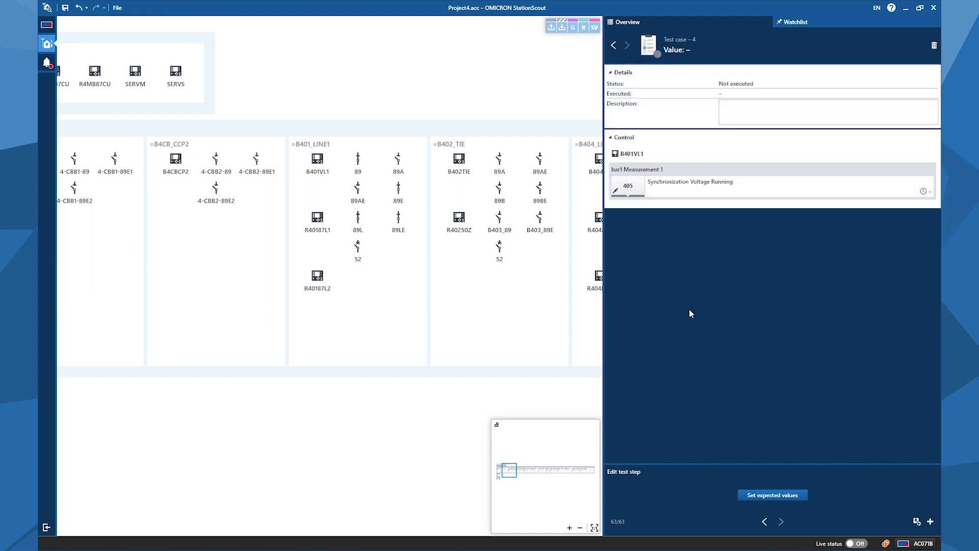
click(627, 197)
text(400)
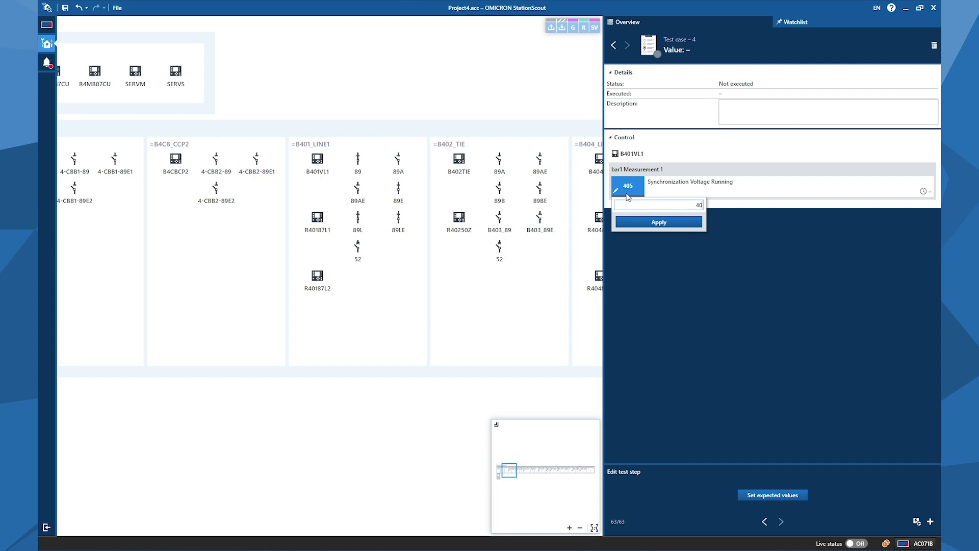
click(663, 224)
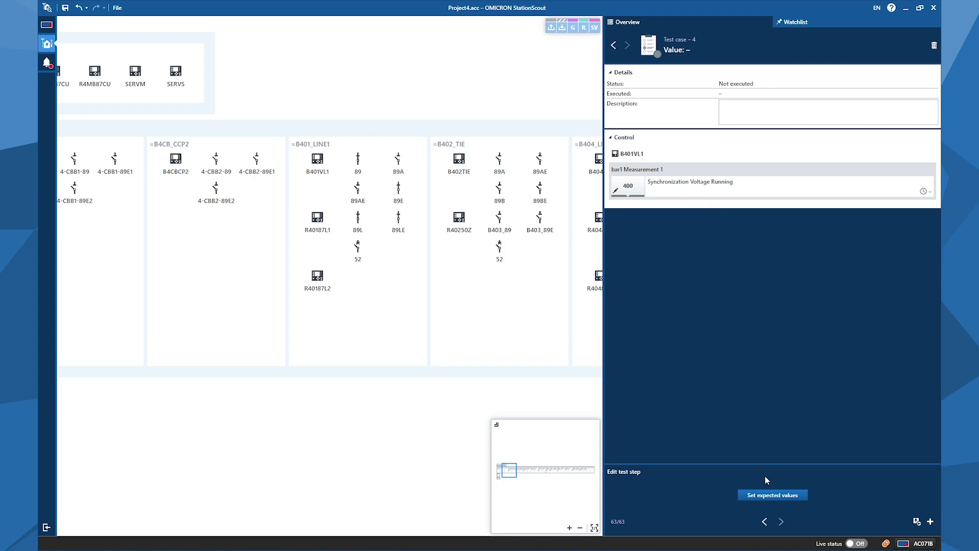
click(773, 495)
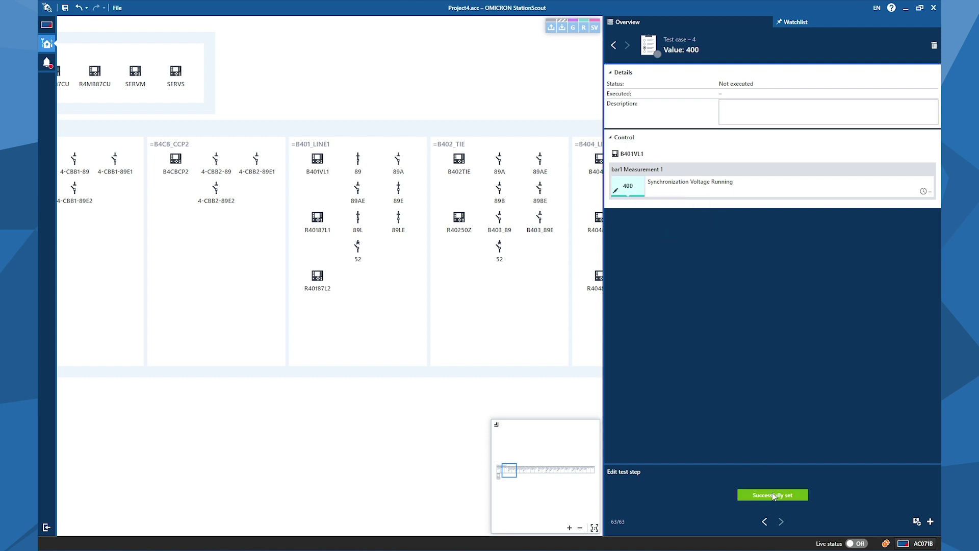
- Step back and review the full step list in the Test case – 4 overview
click(764, 522)
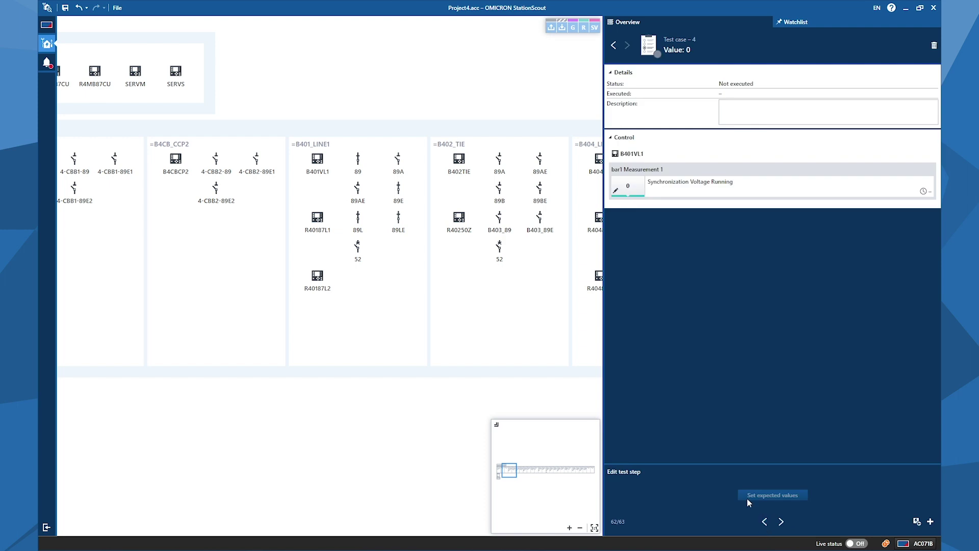
click(917, 521)
scroll(730, 432, down, 5)
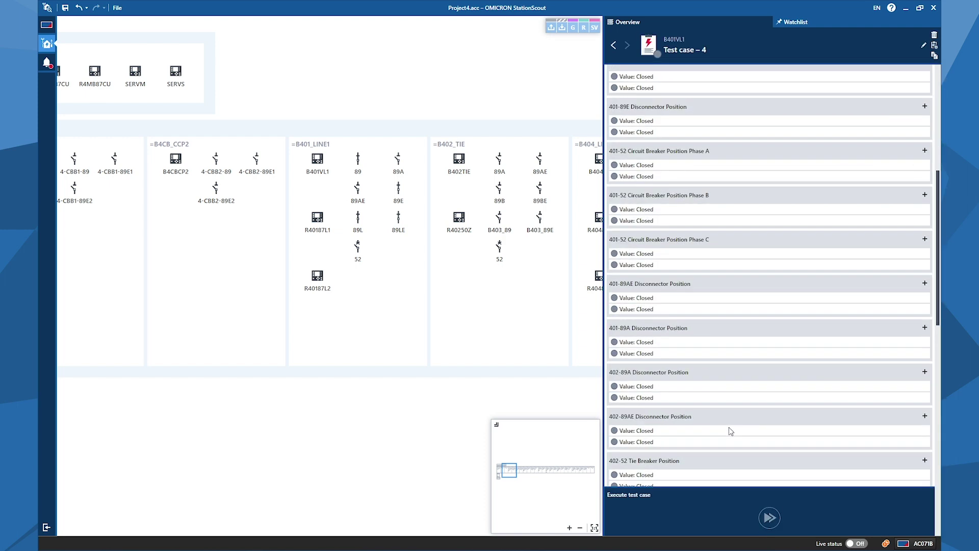
scroll(731, 431, down, 10)
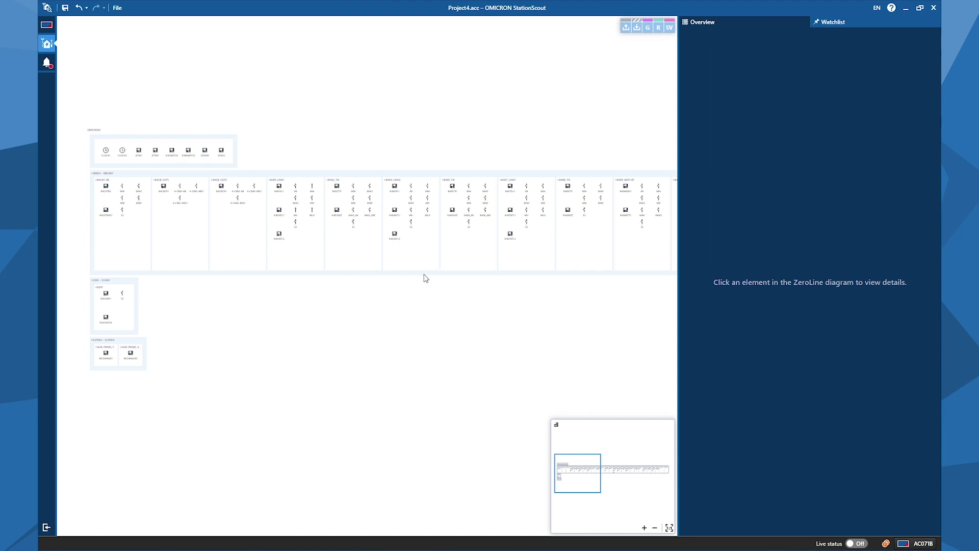
- Zoom out to show the whole ZeroLine substation diagram of Project4.acc
scroll(357, 319, up, 1)
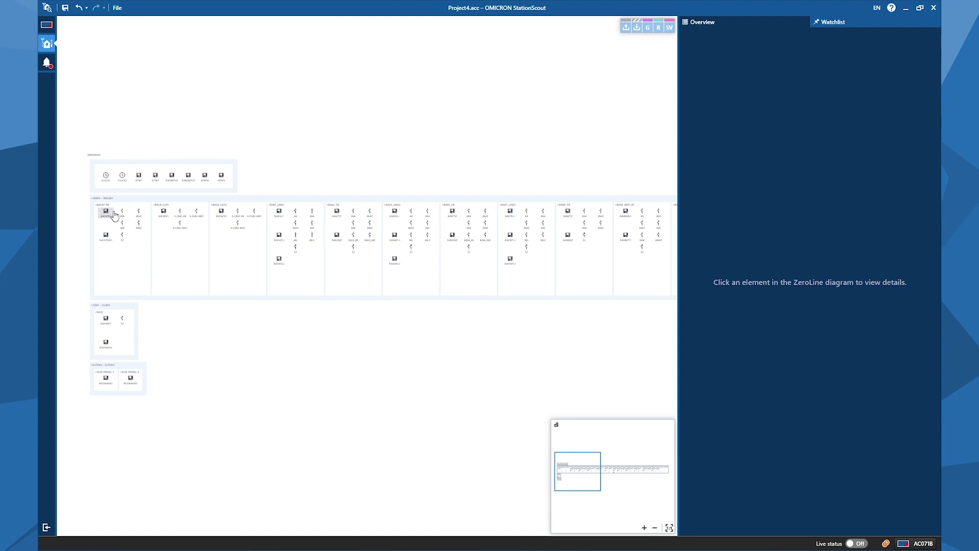
- Turn on simulation for the OMICRON station
click(100, 156)
scroll(182, 148, up, 4)
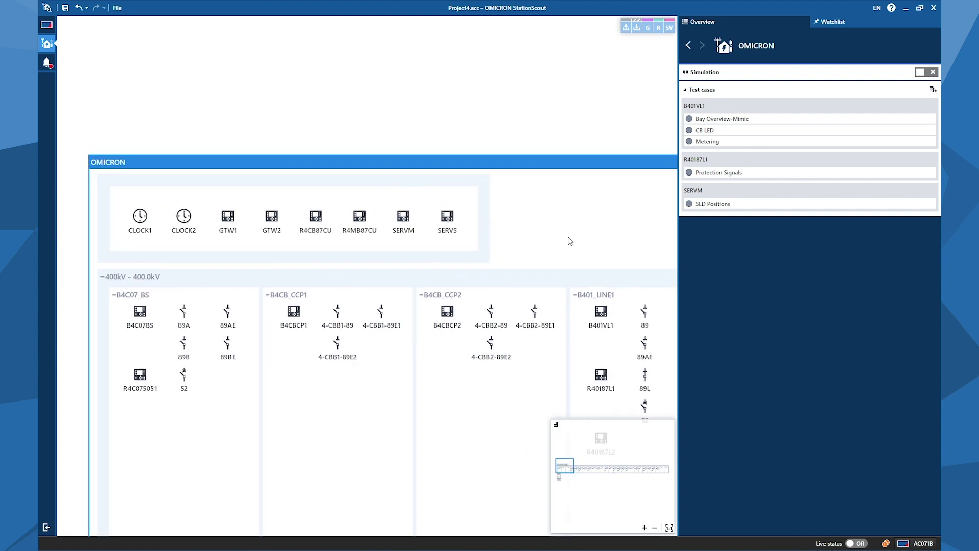
click(921, 72)
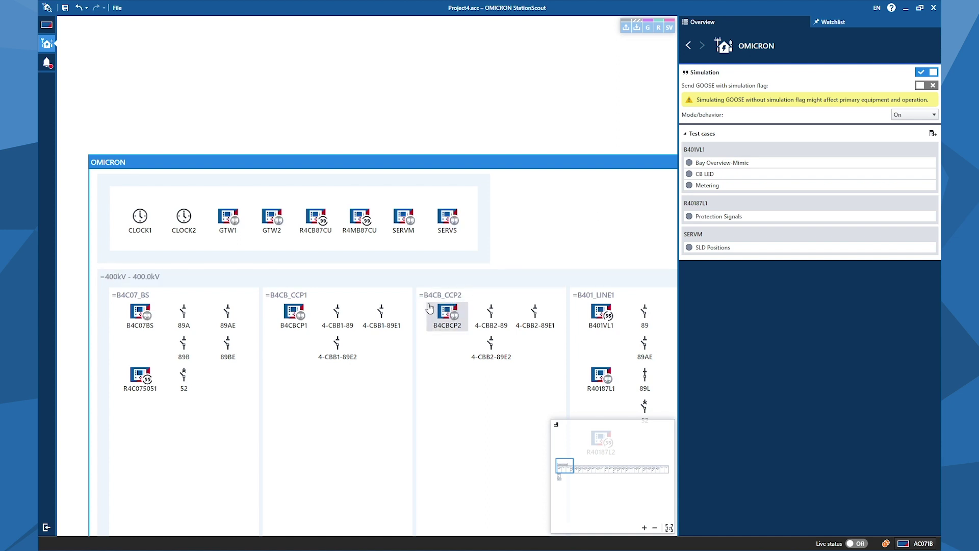
- Exclude the SERVM device from simulation, then return to the OMICRON station's settings
click(411, 220)
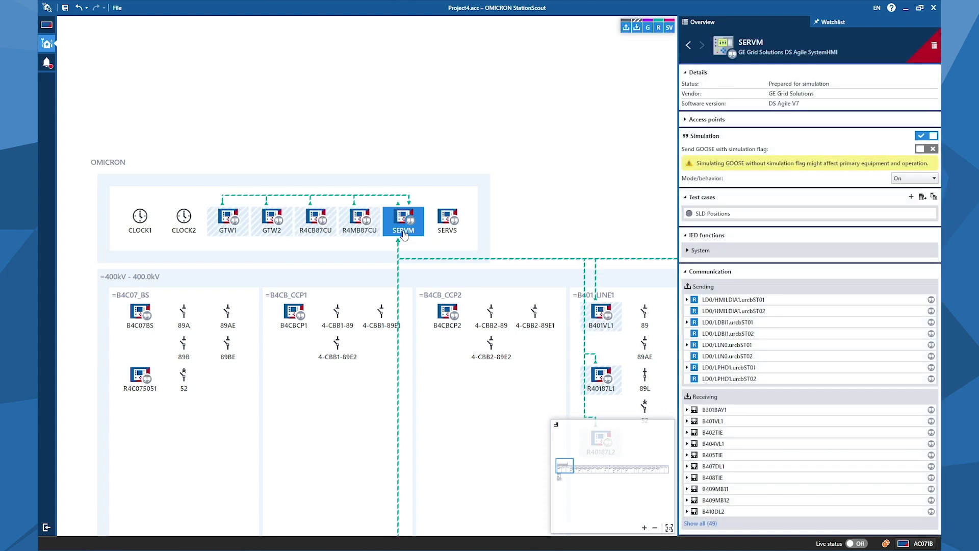
click(918, 137)
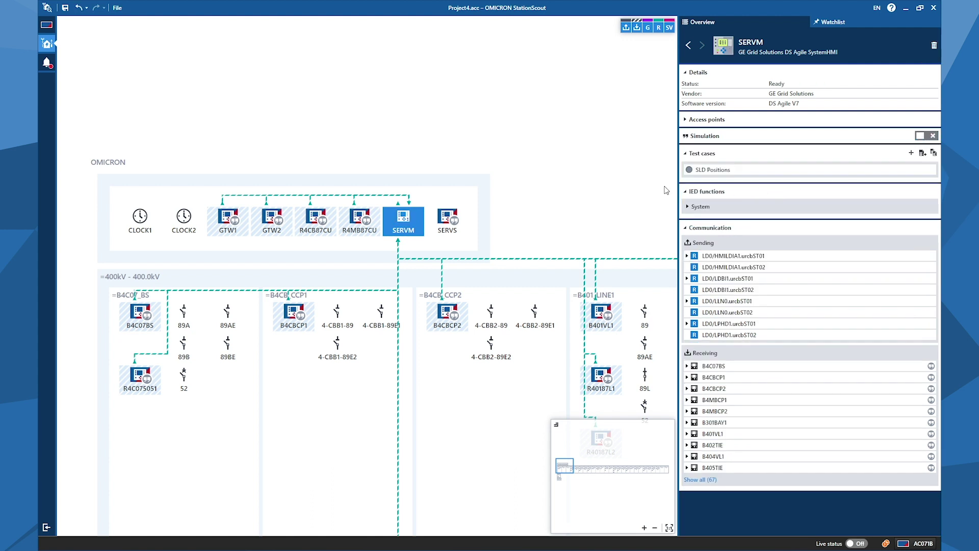
scroll(562, 218, down, 1)
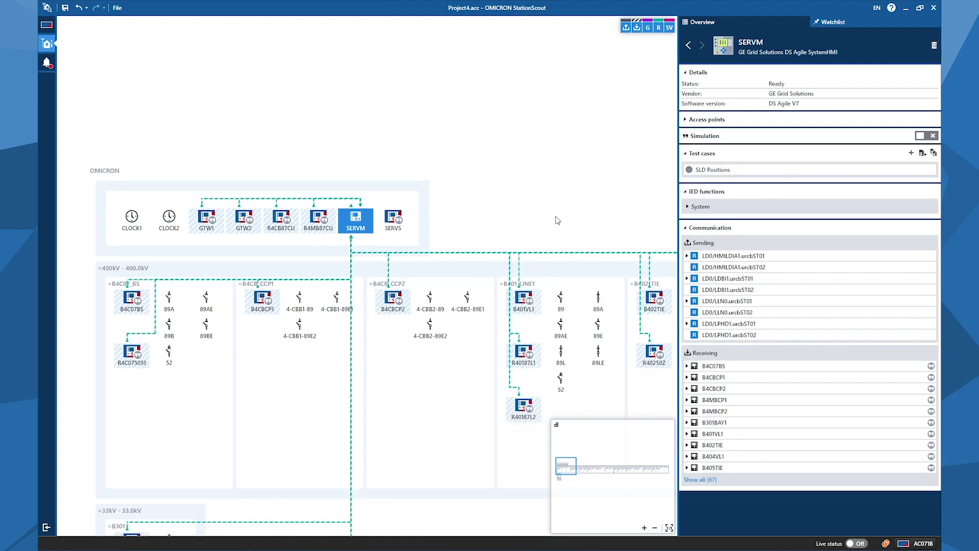
click(134, 170)
scroll(333, 322, down, 2)
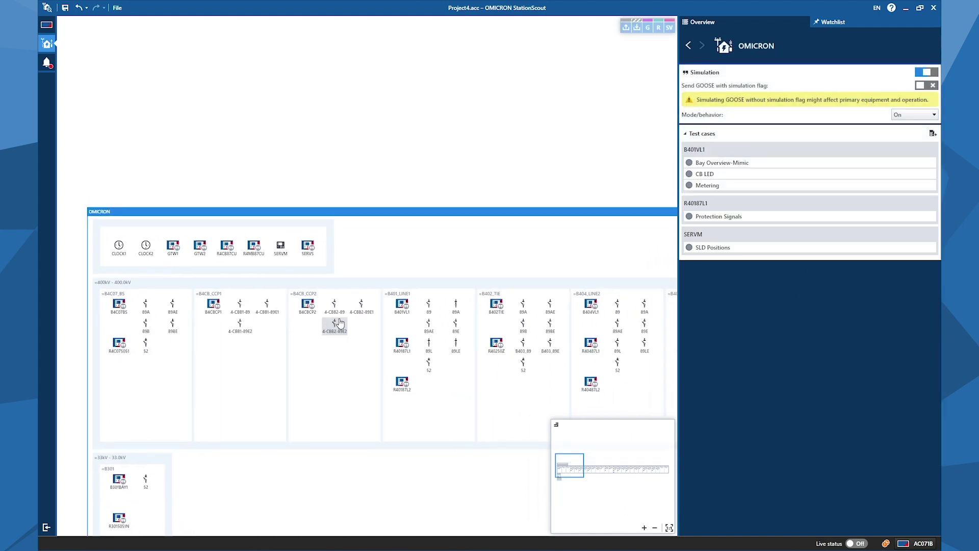
click(47, 25)
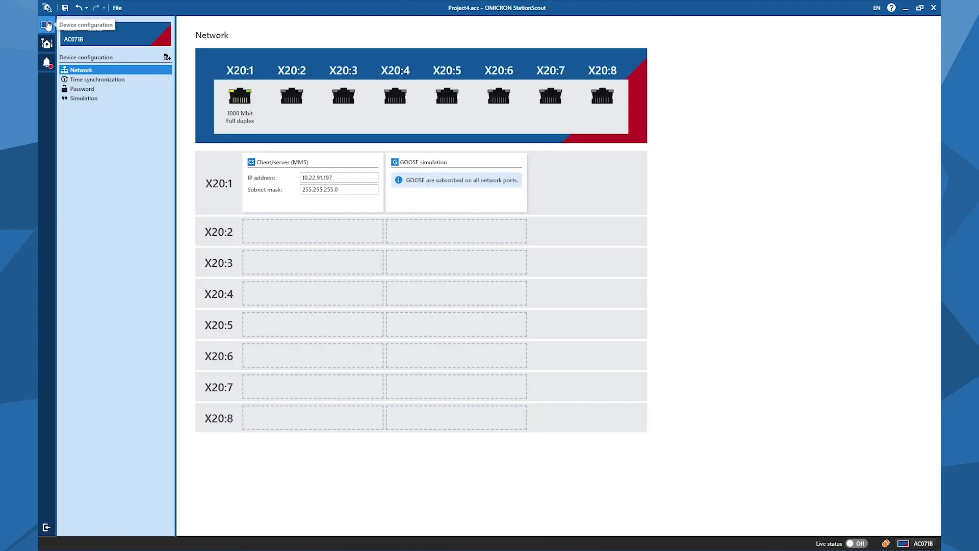
click(334, 178)
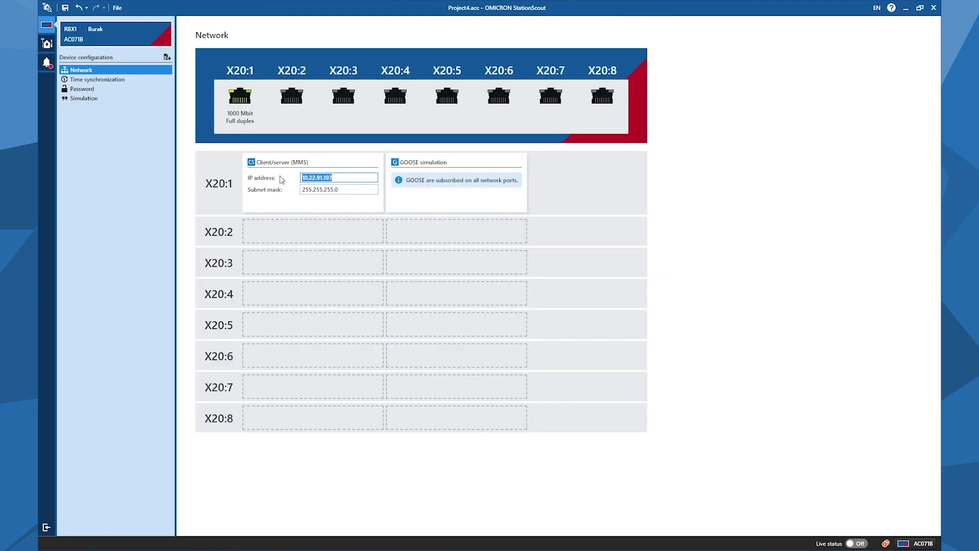
click(47, 43)
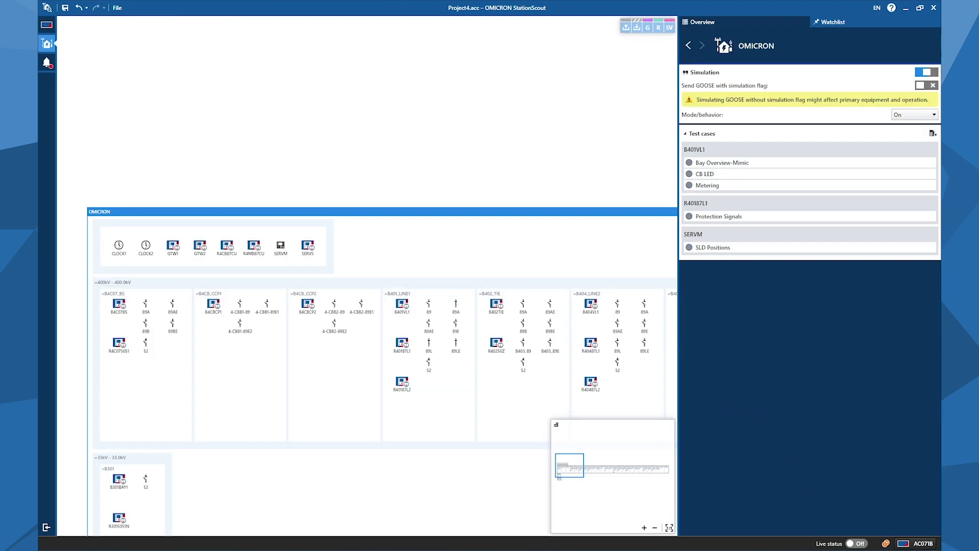
- Start StationScout's live simulation and enter the operator's user name and password on aView's login screen
click(852, 544)
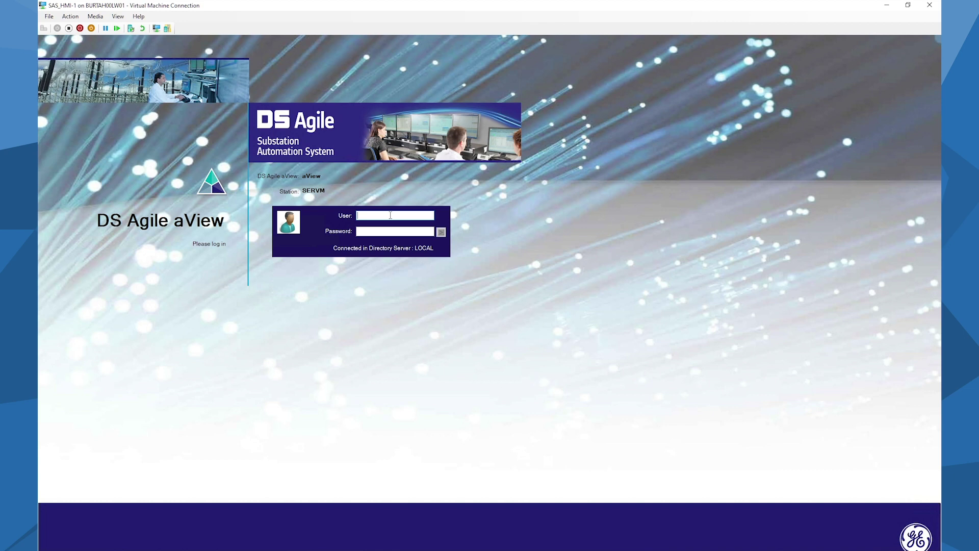
text(PUC)
click(395, 232)
text(•••••••)
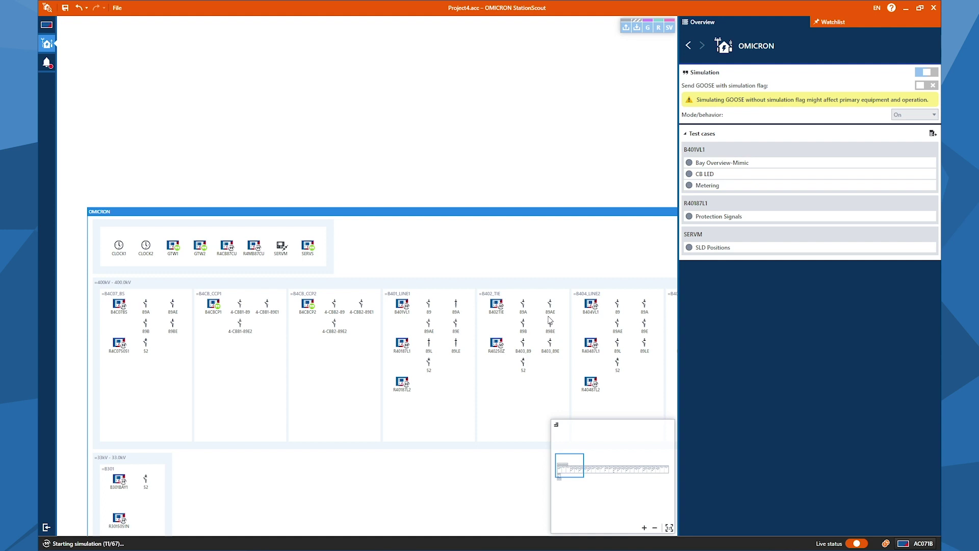
- Clear the station selection, agree to aView's access disclaimer, and zoom out StationScout's diagram
click(317, 362)
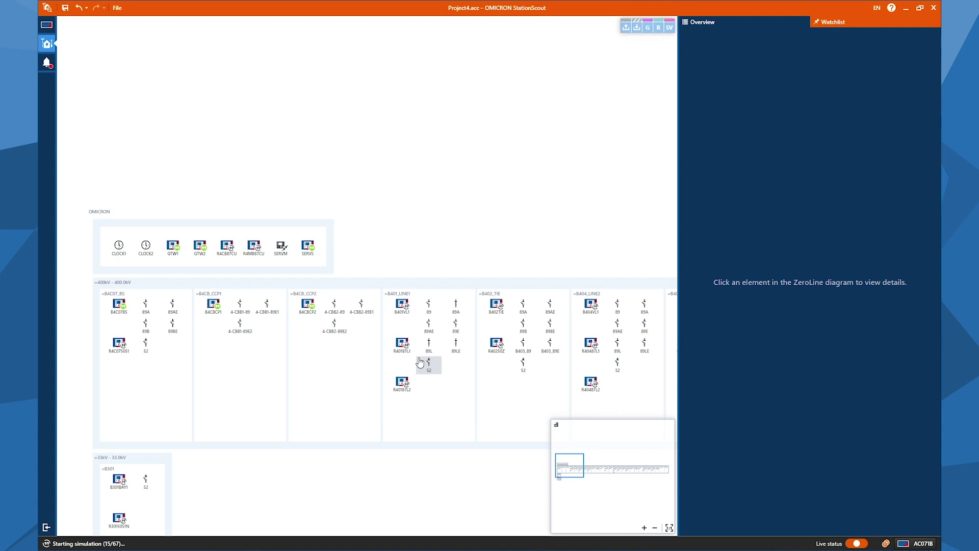
scroll(419, 359, up, 3)
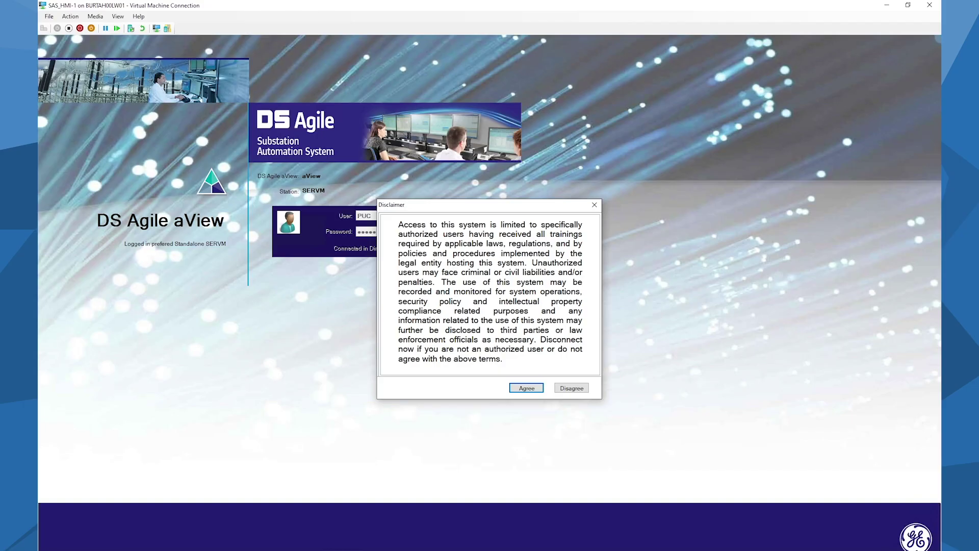
click(527, 390)
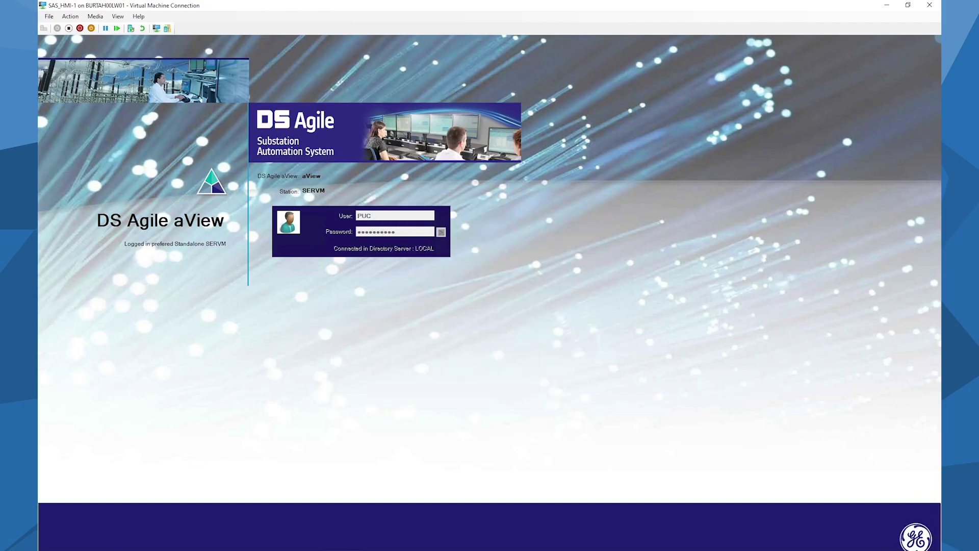
key(alt+Tab)
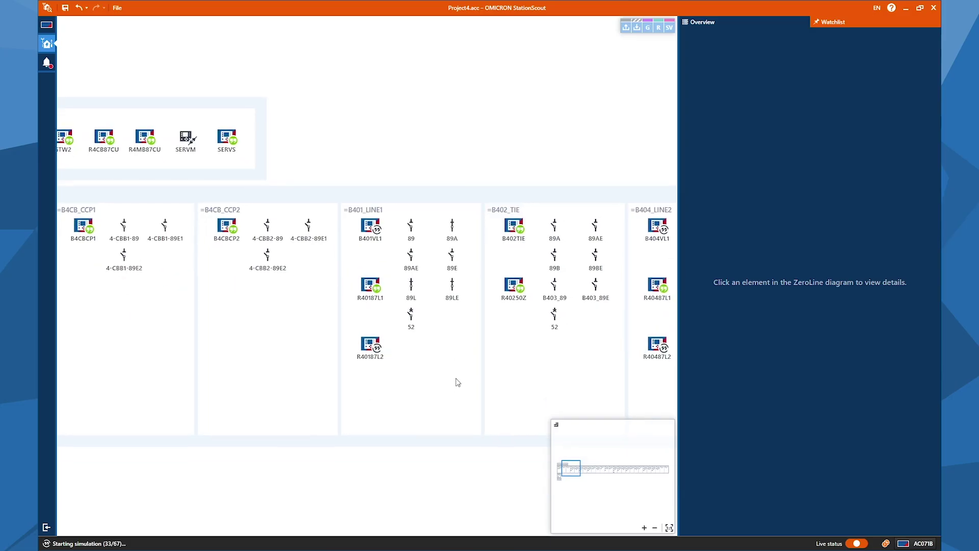
scroll(457, 382, down, 1)
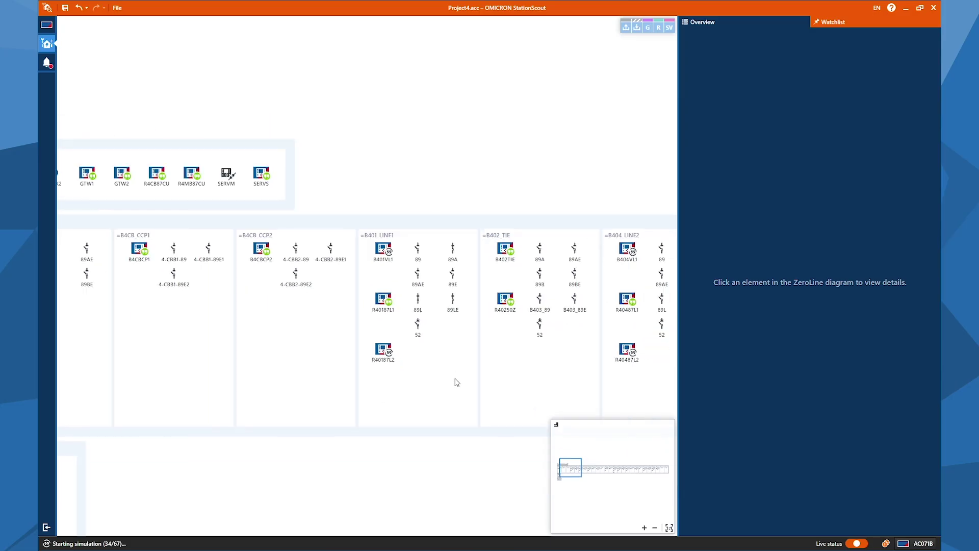
scroll(457, 383, down, 1)
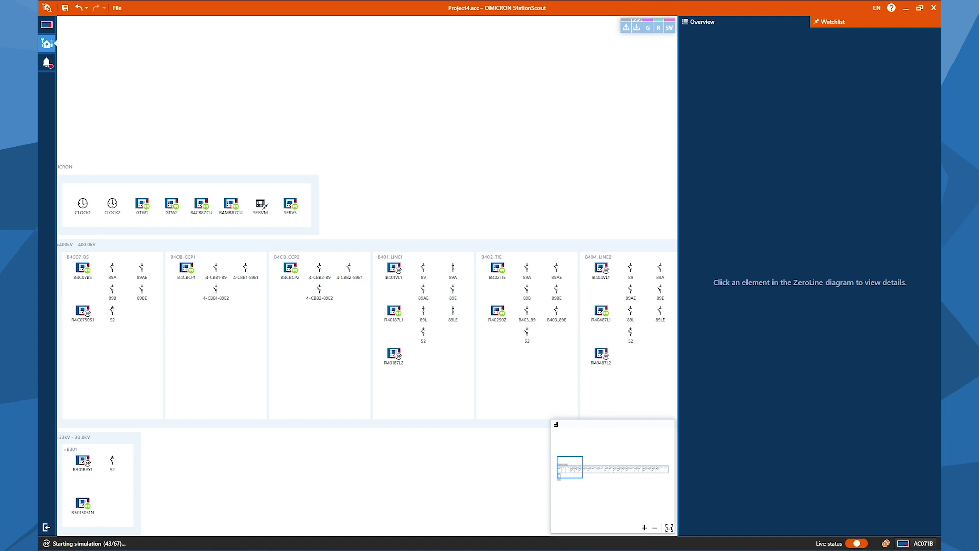
- In aView, open the 400KV_SLD1 mimic from mim_Group_0 and display the BAY 401 LINE-1 page
key(alt+Tab)
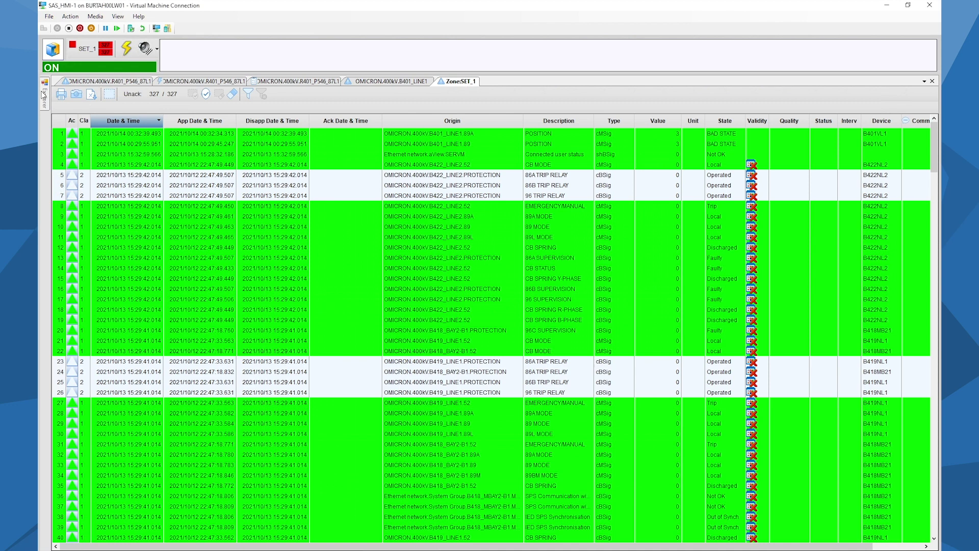
mouse_move(41, 95)
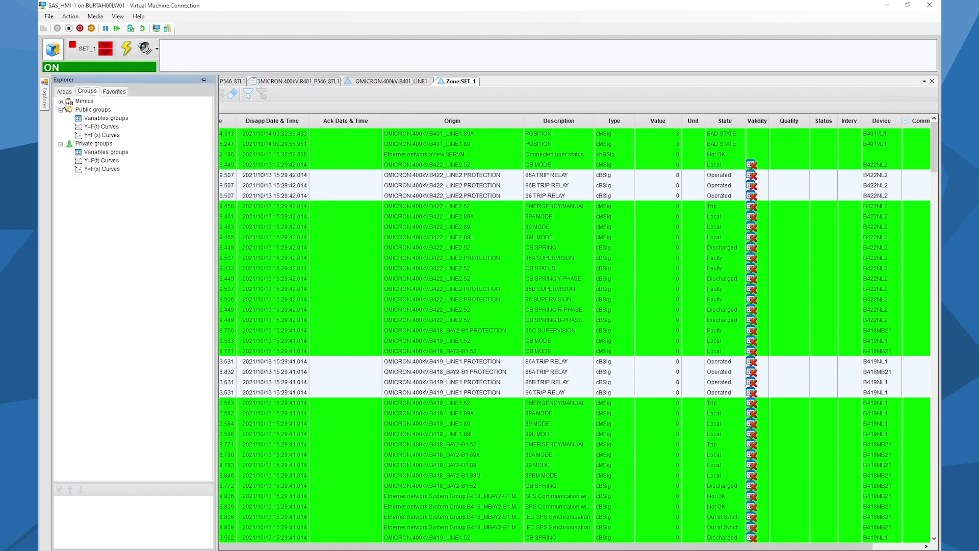
click(61, 102)
click(69, 118)
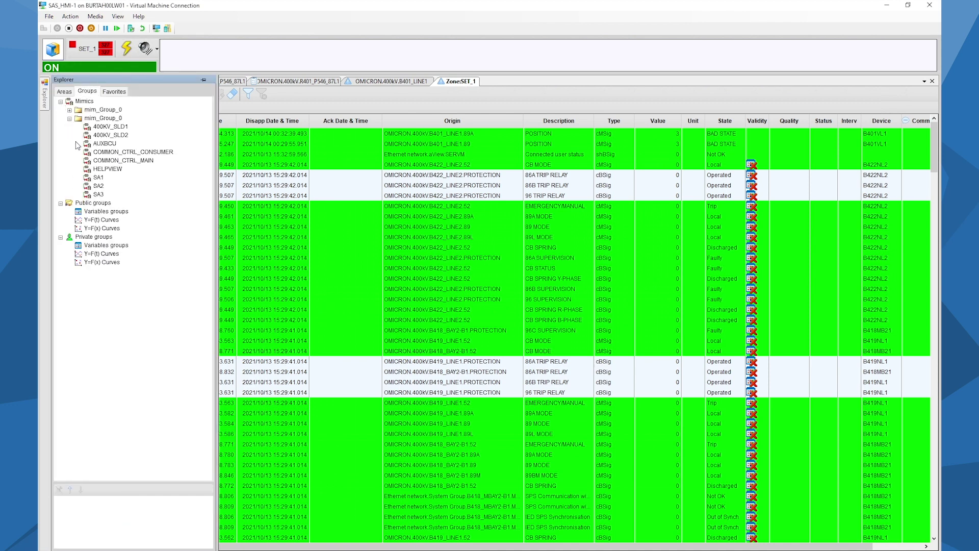
click(110, 127)
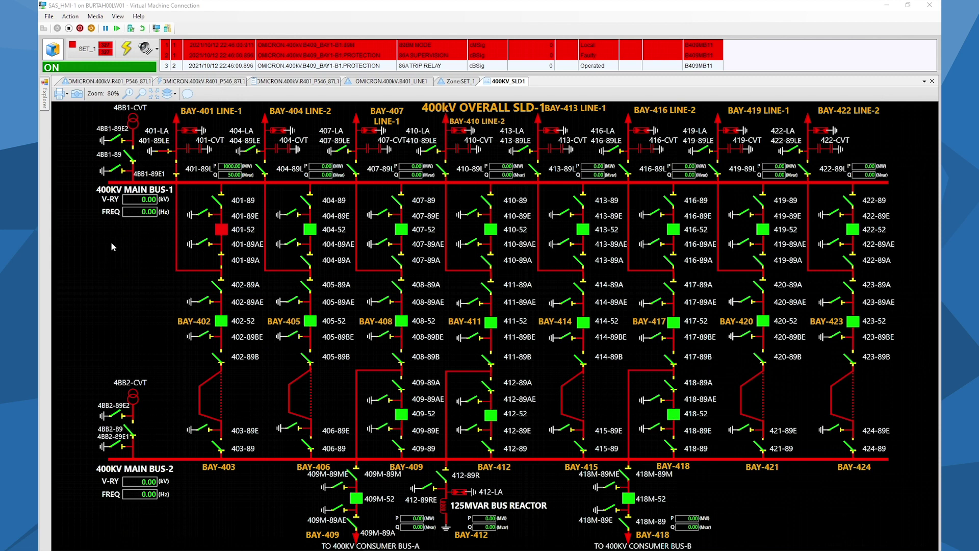
click(177, 168)
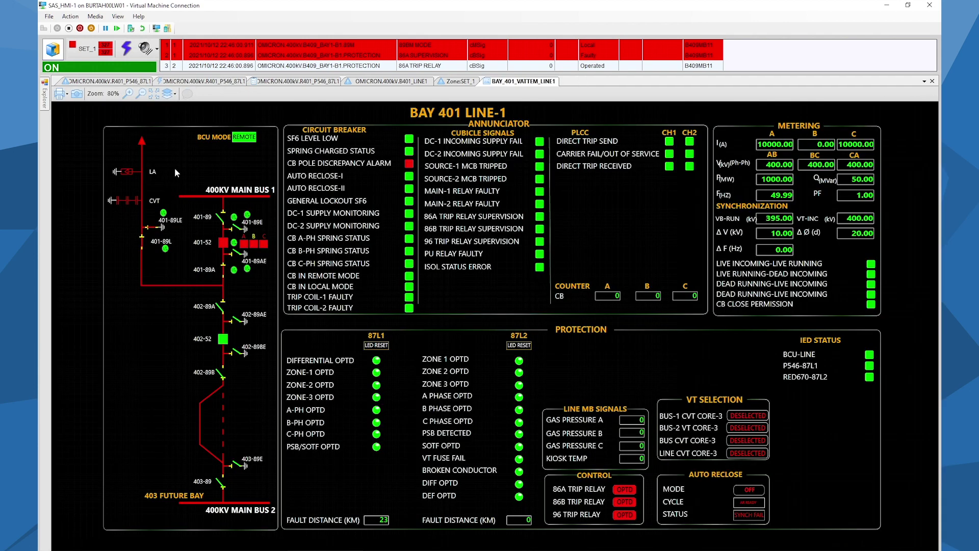
- Command disconnector 401-89L open with Select and Operate in aView's control window
click(142, 241)
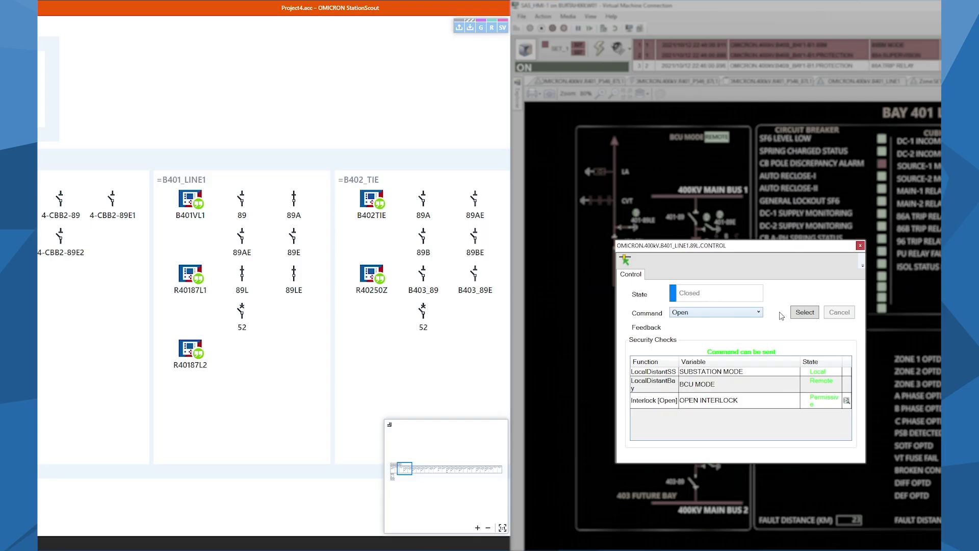
click(330, 312)
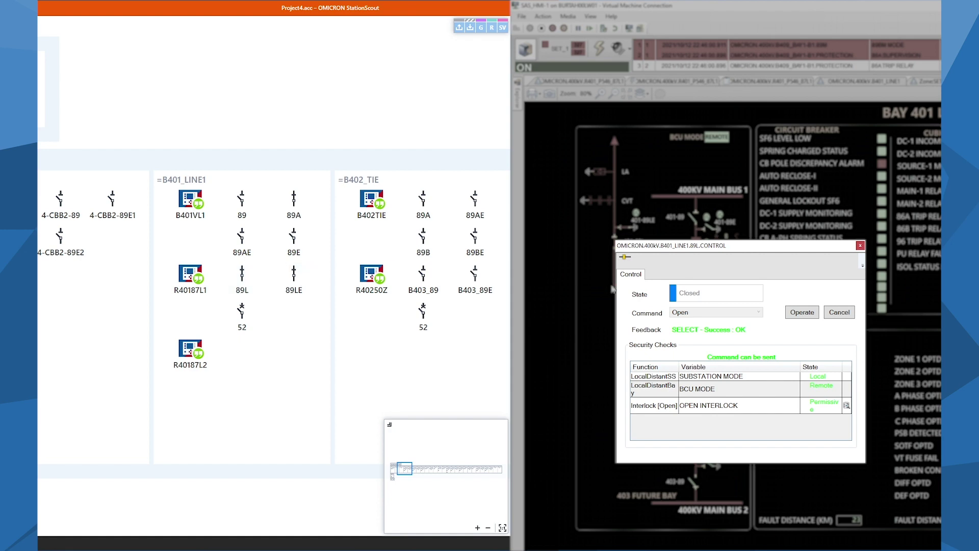
click(798, 314)
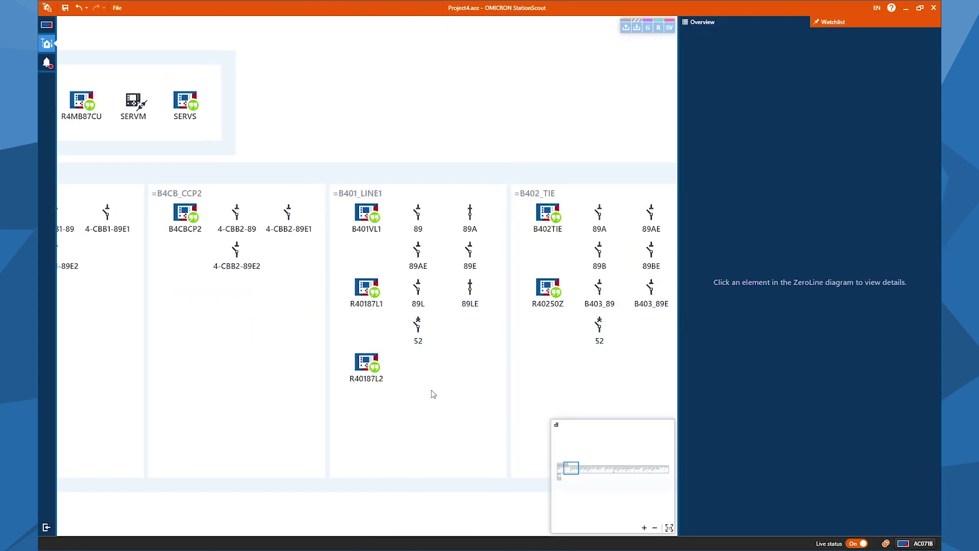
- Select B401VL1, open its Bay Overview-Mimic test case, and widen the Overview panel
click(370, 212)
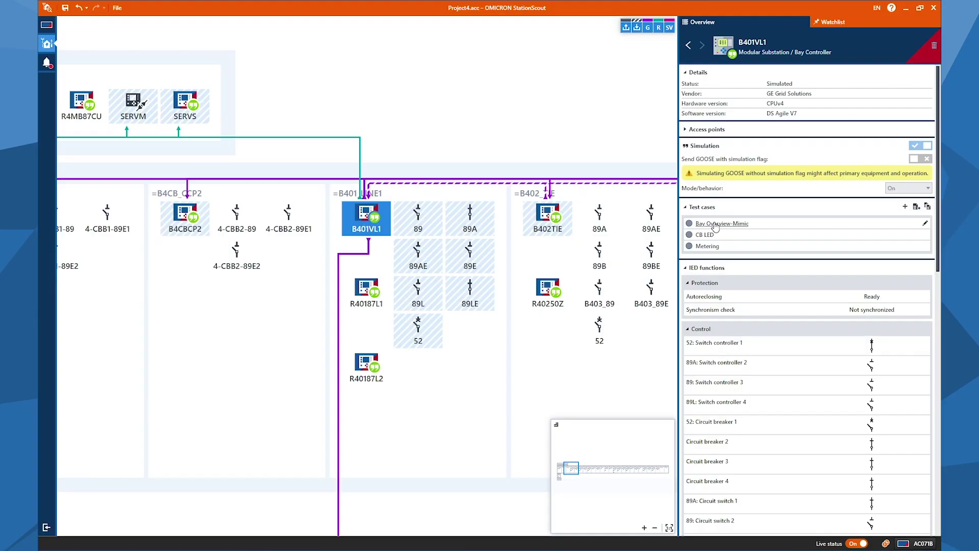
click(716, 225)
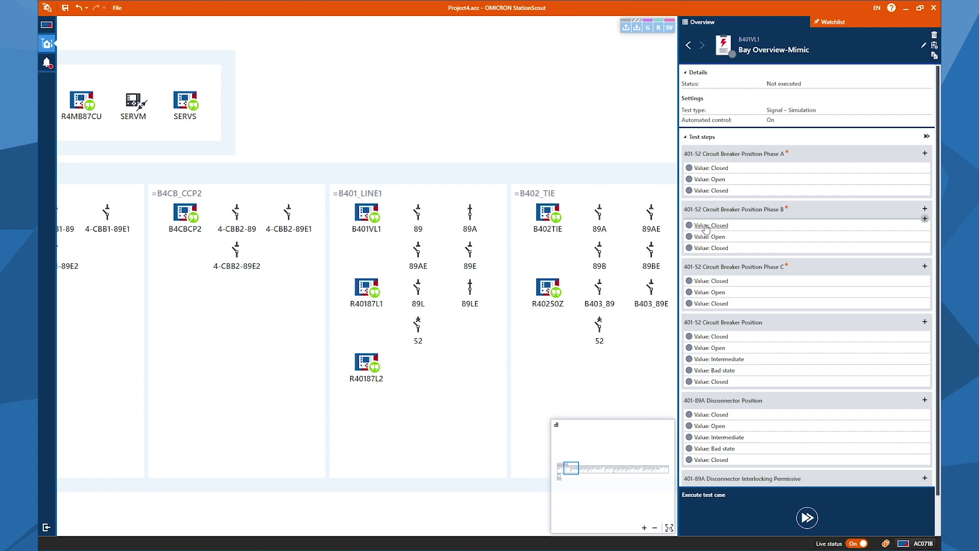
drag(679, 210, 607, 209)
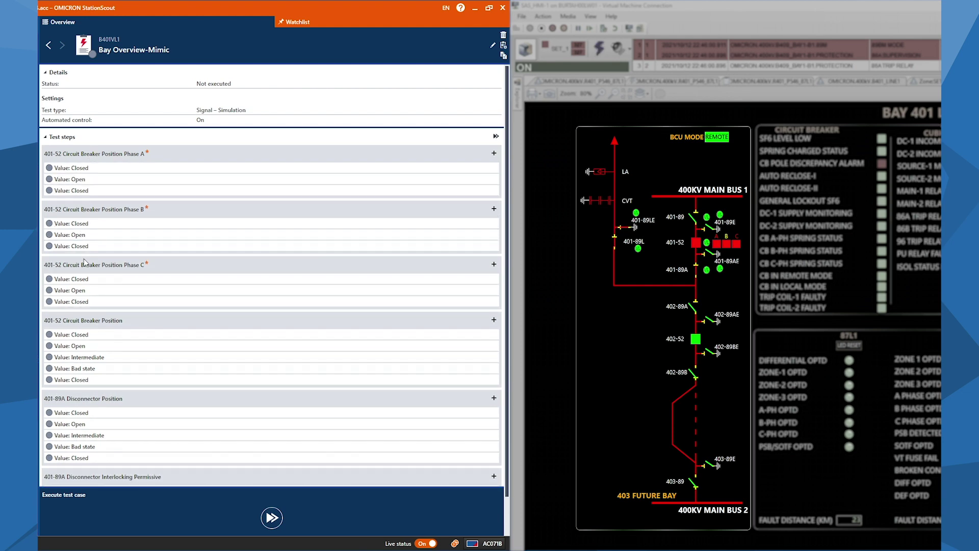
scroll(85, 262, down, 1)
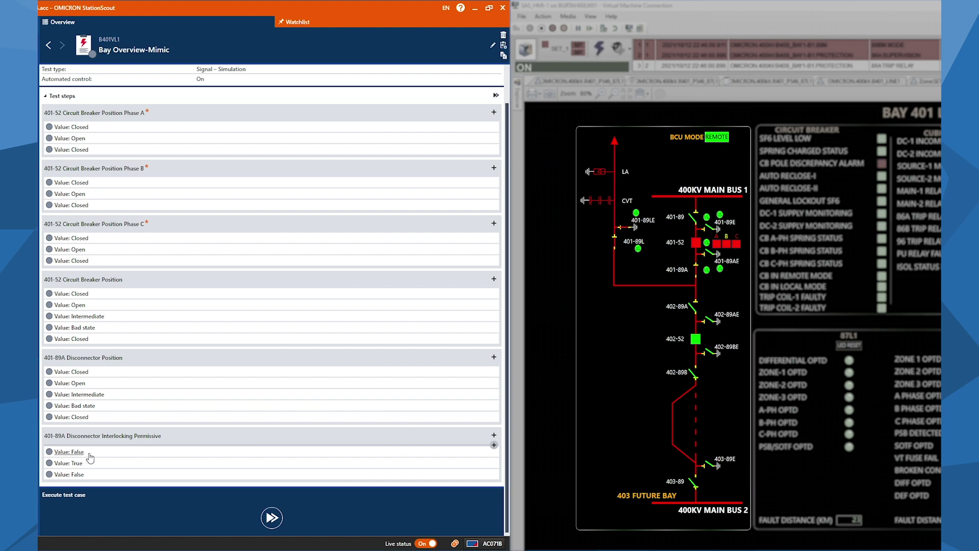
- Start the Bay Overview-Mimic test and pass the first five breaker position steps
click(266, 518)
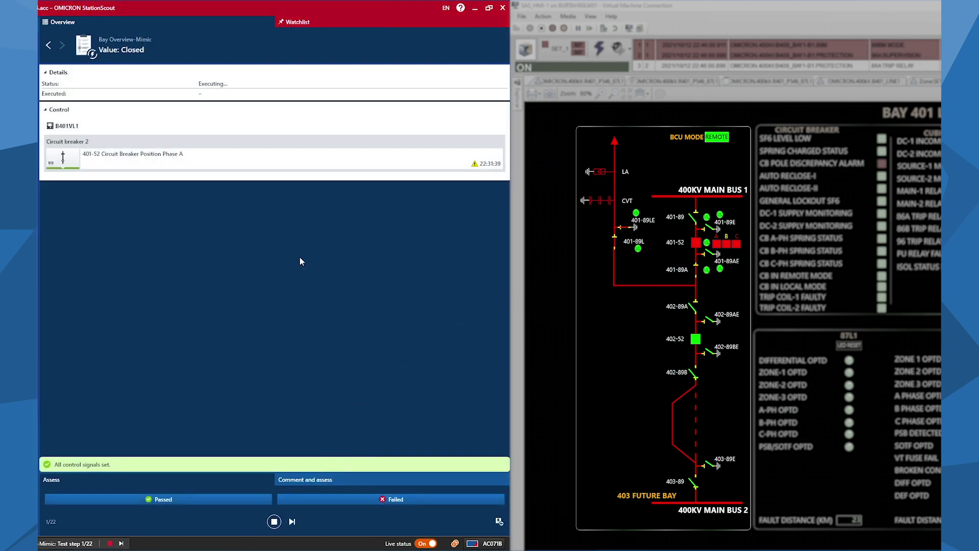
mouse_move(58, 163)
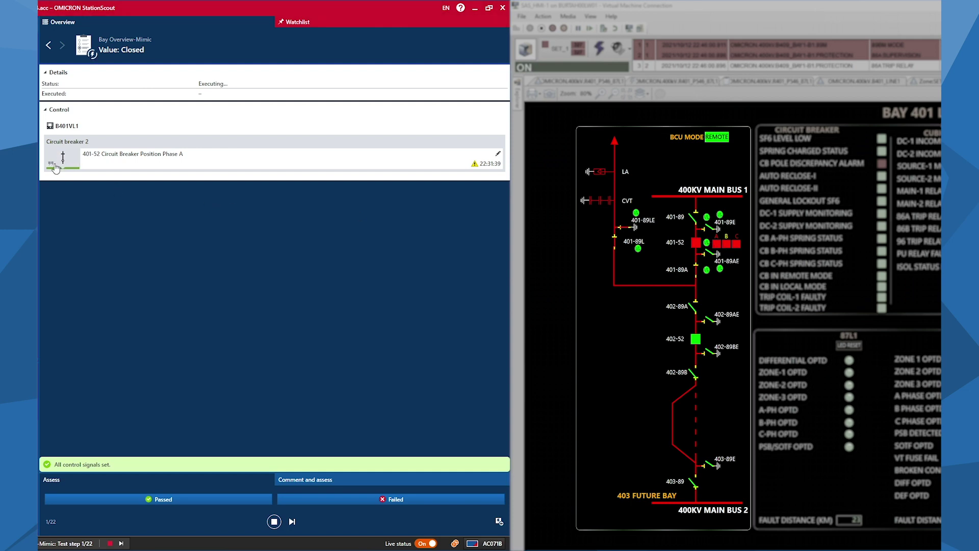
click(113, 501)
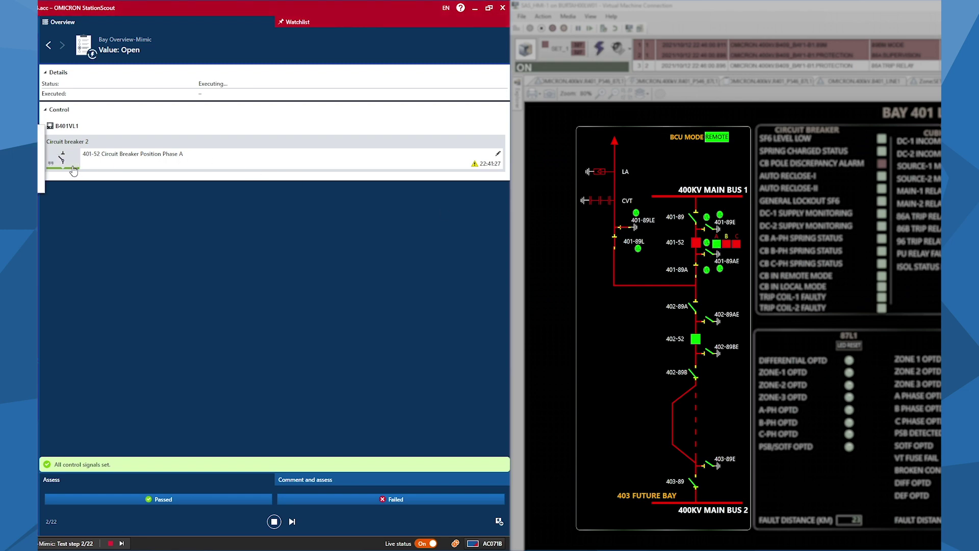
click(136, 494)
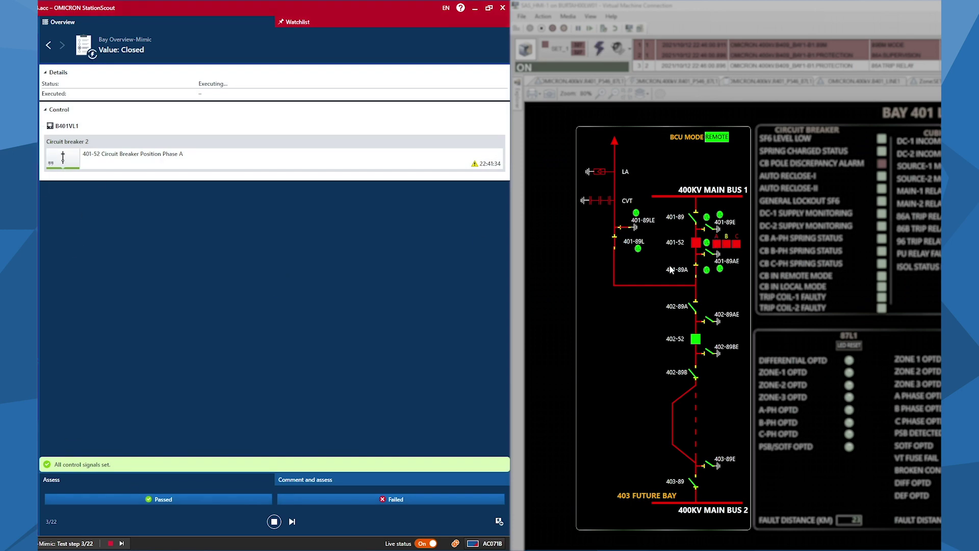
click(151, 501)
click(134, 504)
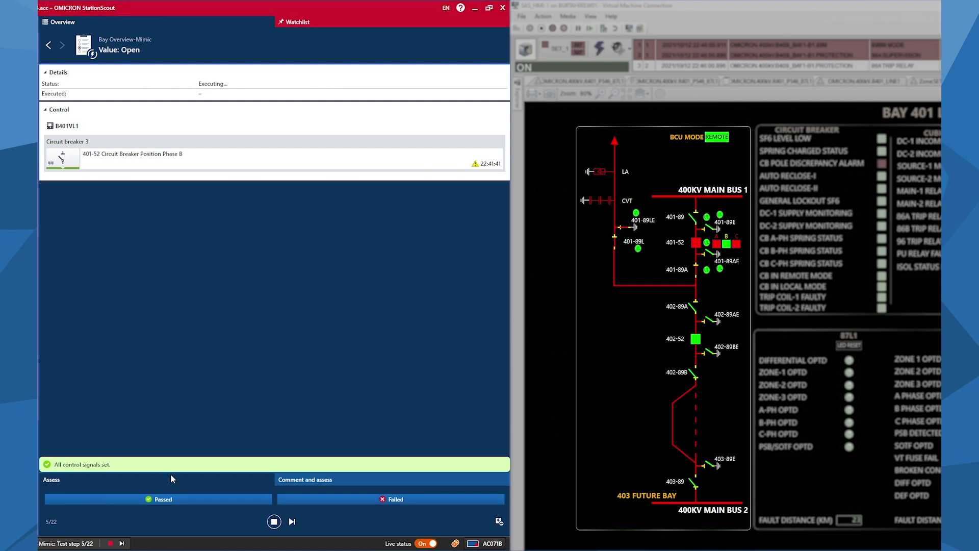
click(146, 502)
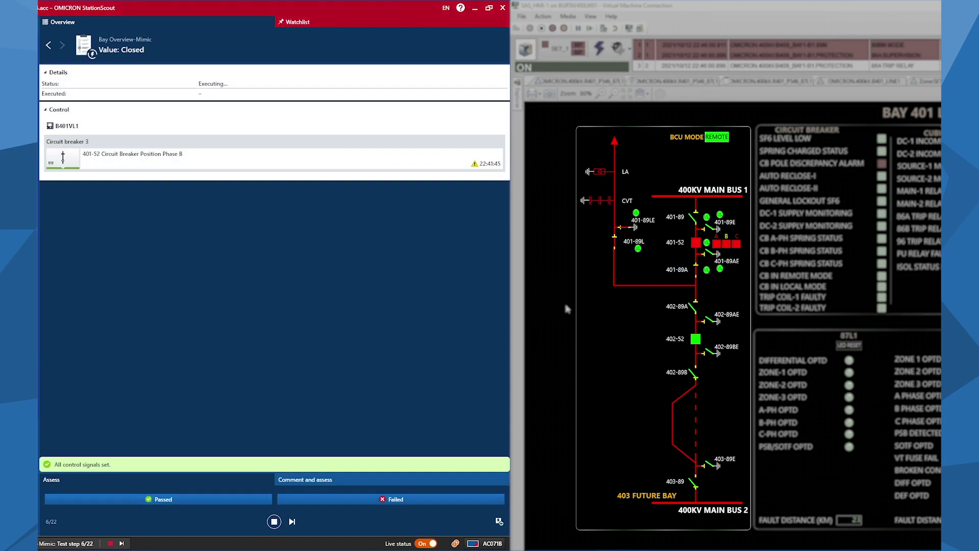
- Pass the phase C, 401-52 breaker and 401-89A disconnector steps, reaching step 18 of 22
click(138, 504)
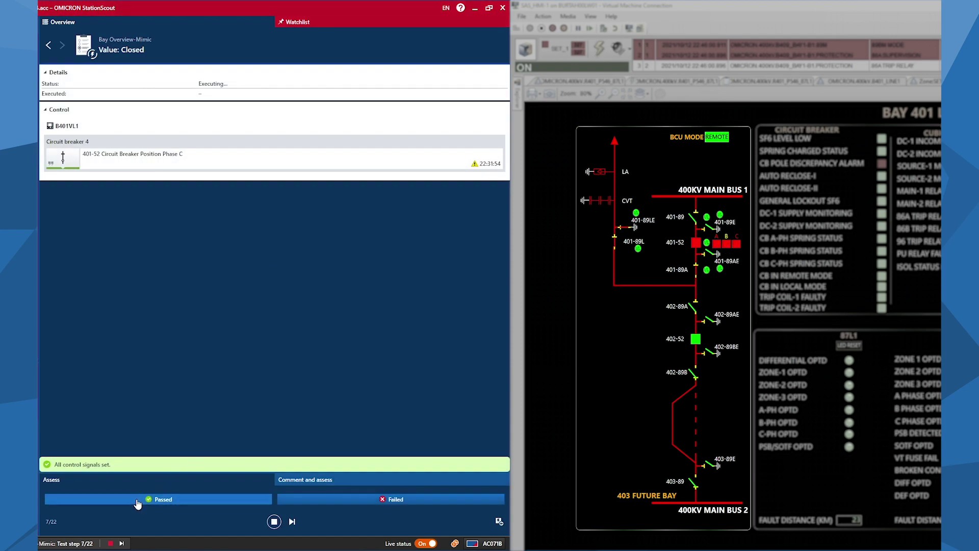
click(137, 500)
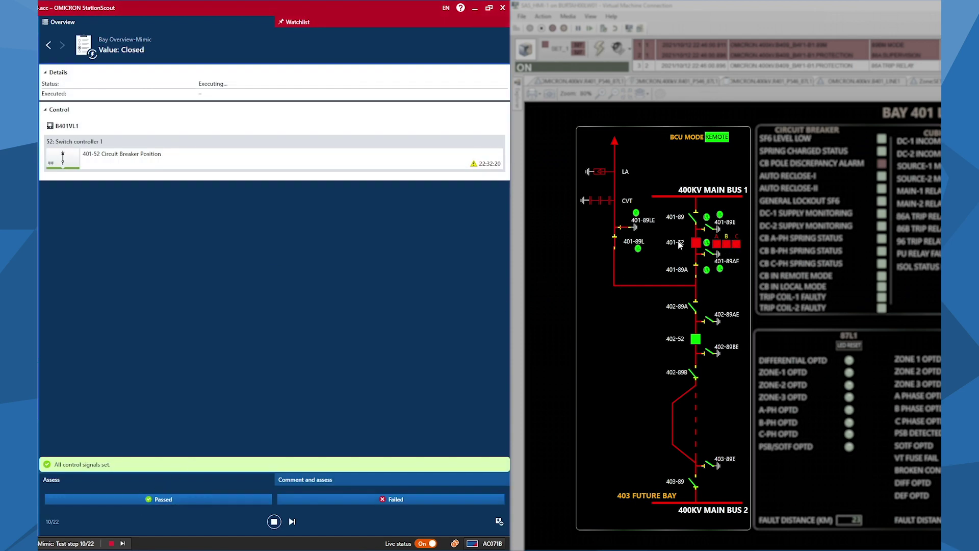
click(144, 500)
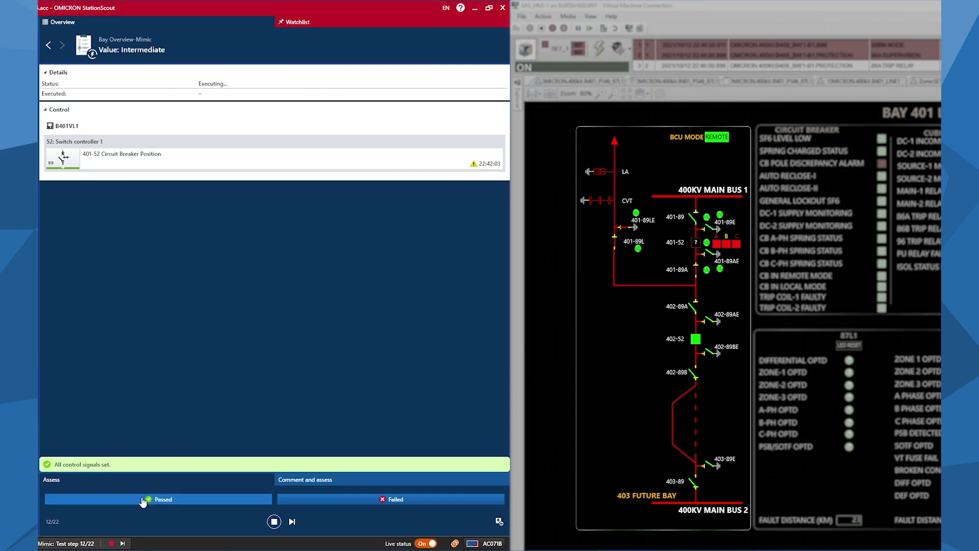
click(143, 500)
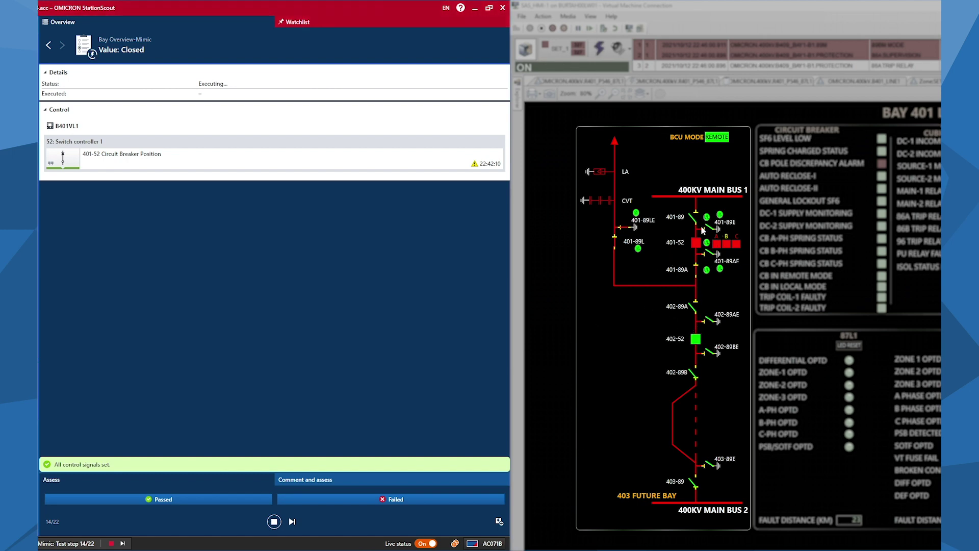
click(151, 500)
click(175, 502)
click(177, 502)
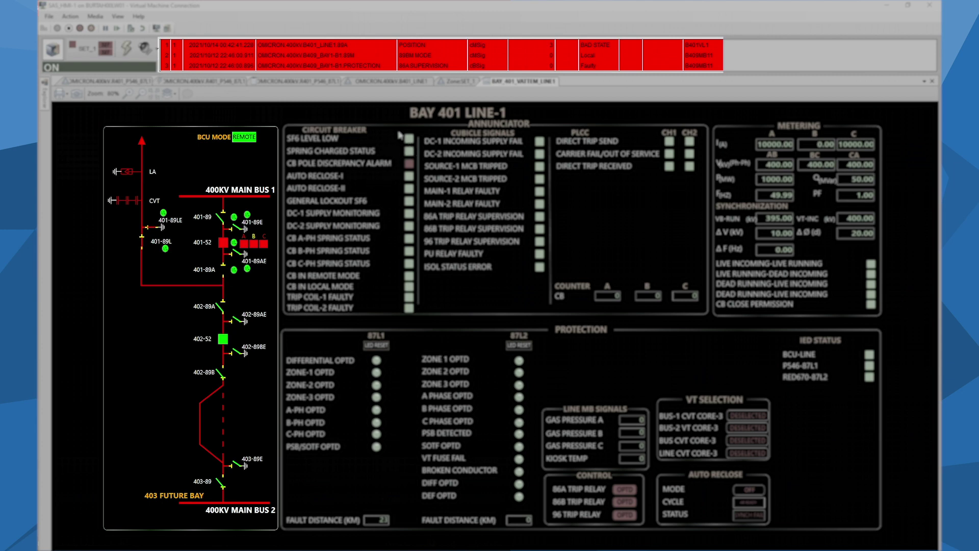
- Select the top alarm in aView's list, the B401_LINE1 89A position BAD STATE event
click(363, 44)
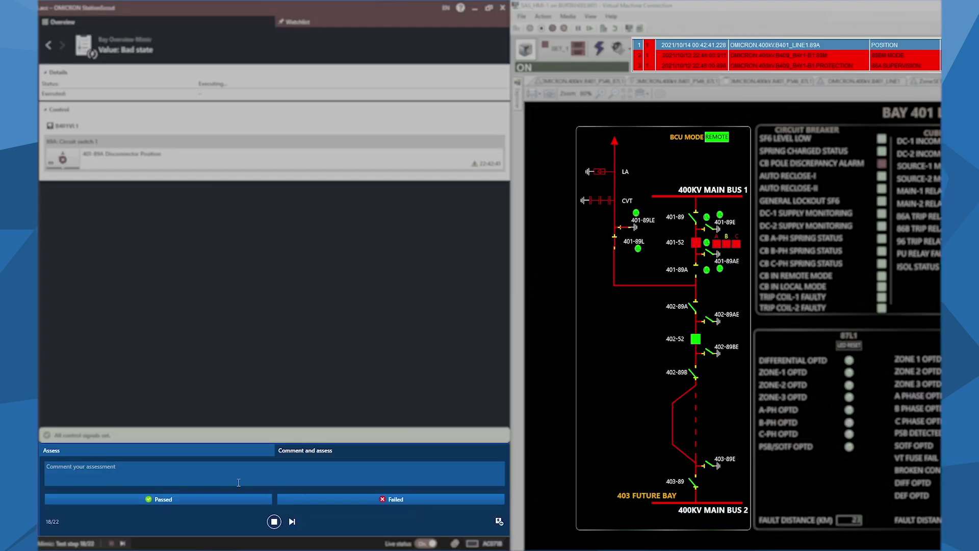
- Write the step 18 assessment comment '1. SLD OK', '2. Bay Overview OK', '3. Alarm OK' on three lines
click(229, 473)
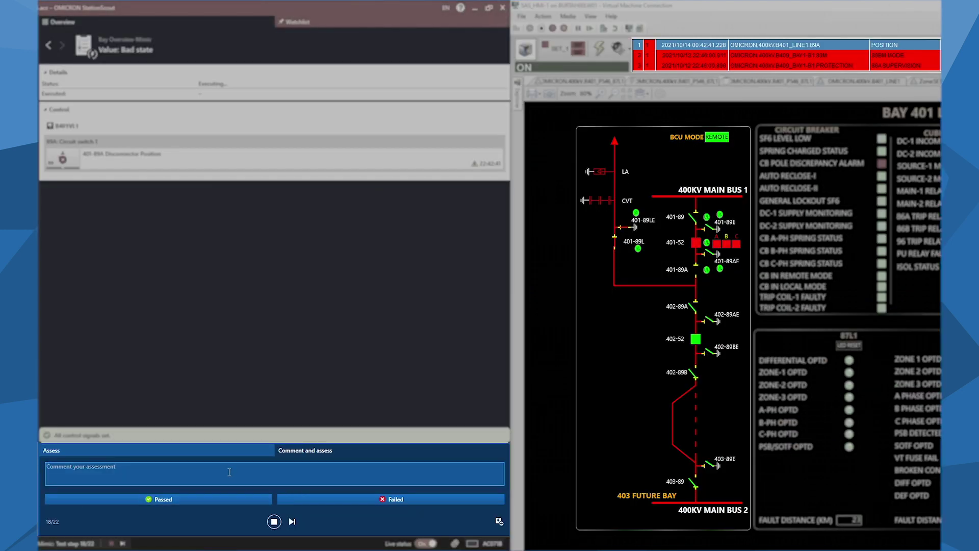
text(1.)
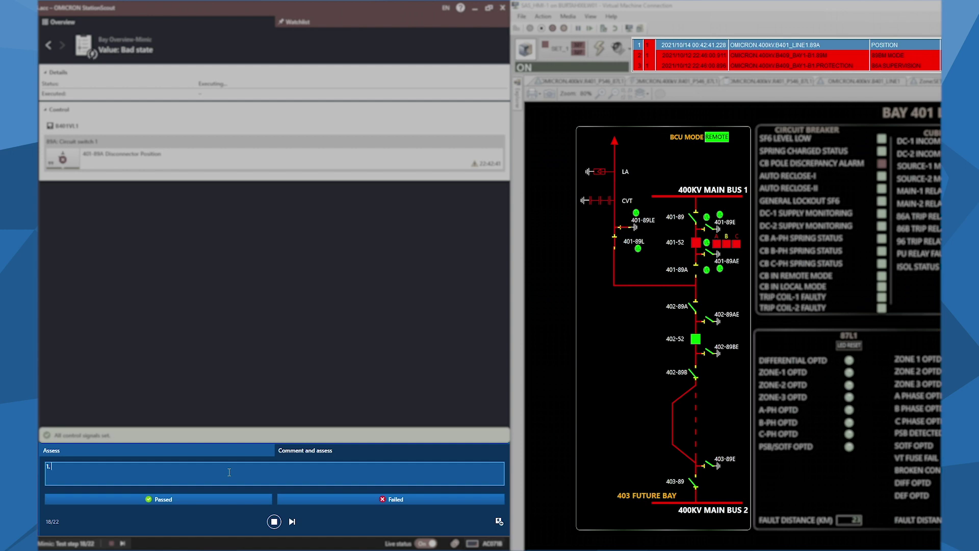
text( SLD)
key(Return)
text(2.)
key(Up)
text(OK)
key(Down)
text(Bay Overview OK)
key(Return)
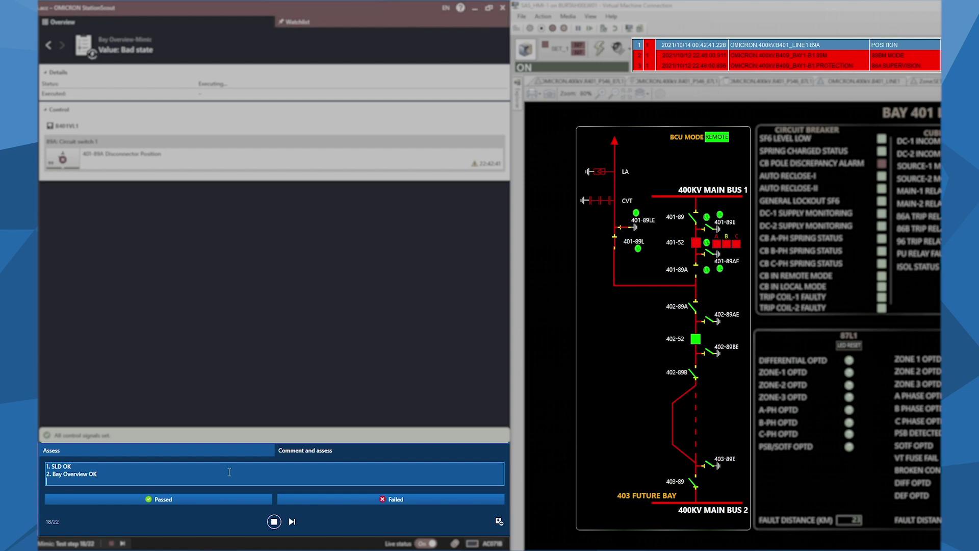
text(3. Alarm OK)
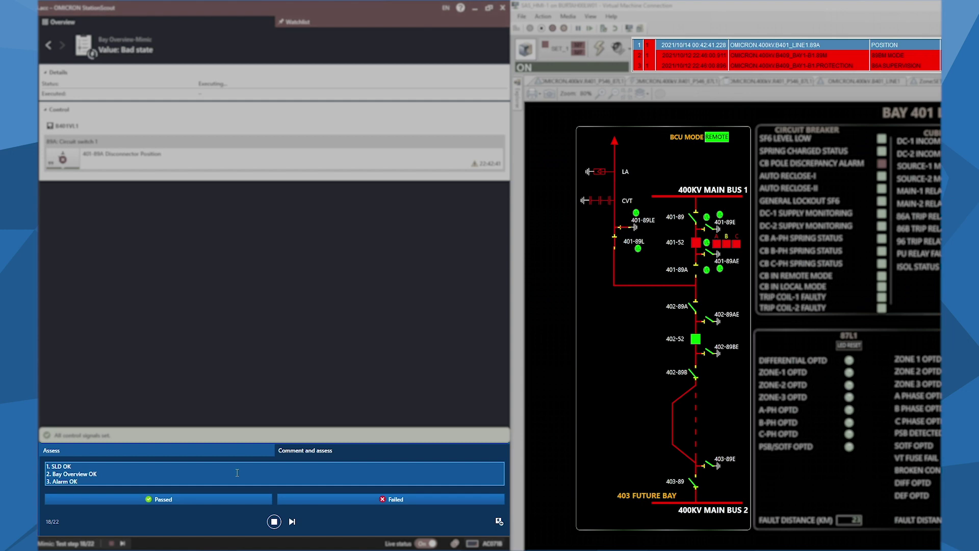
drag(86, 482, 37, 459)
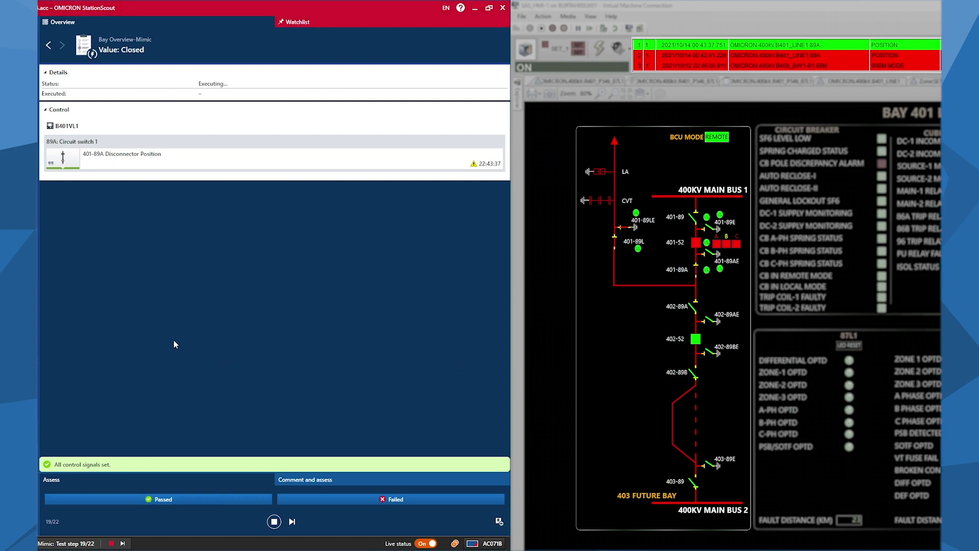
- Pass steps 19–22: 401-89A closed position, interlocking permissive False and True, and the final step
click(155, 501)
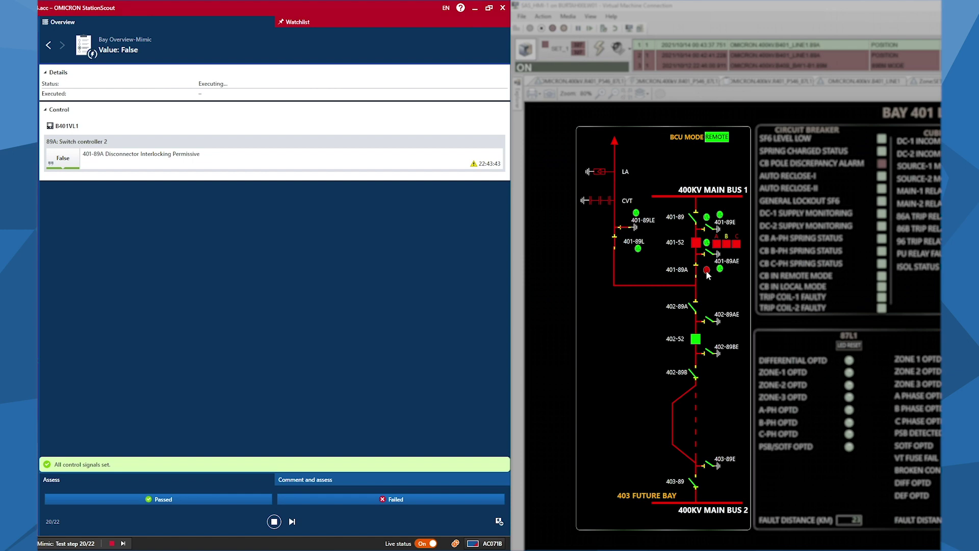
click(145, 503)
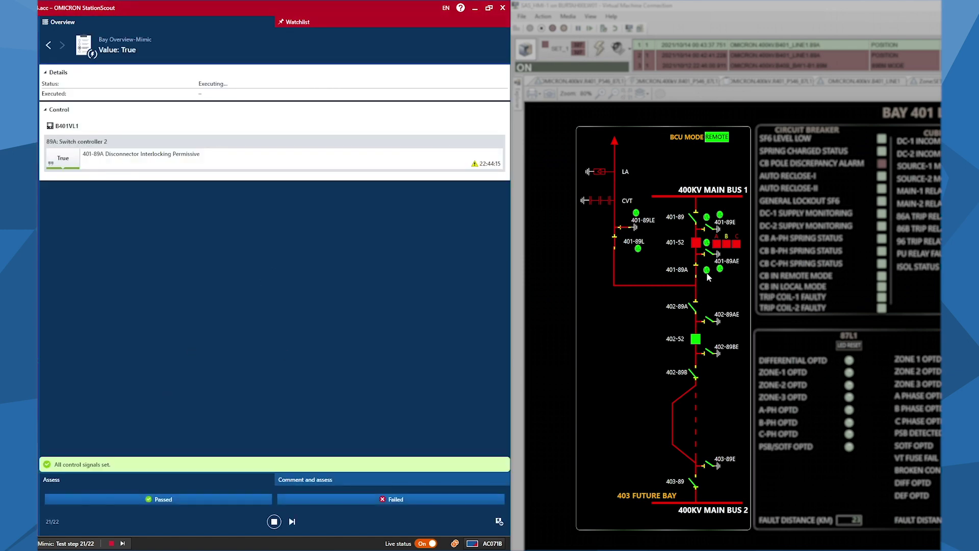
click(145, 499)
click(154, 501)
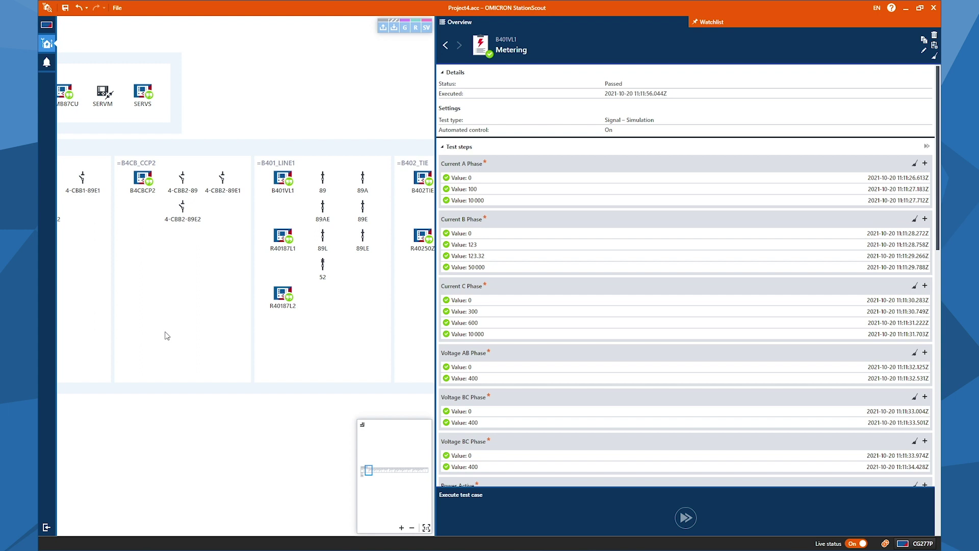
- Select B401VL1 in the ZeroLine diagram and generate the test report preview
click(279, 184)
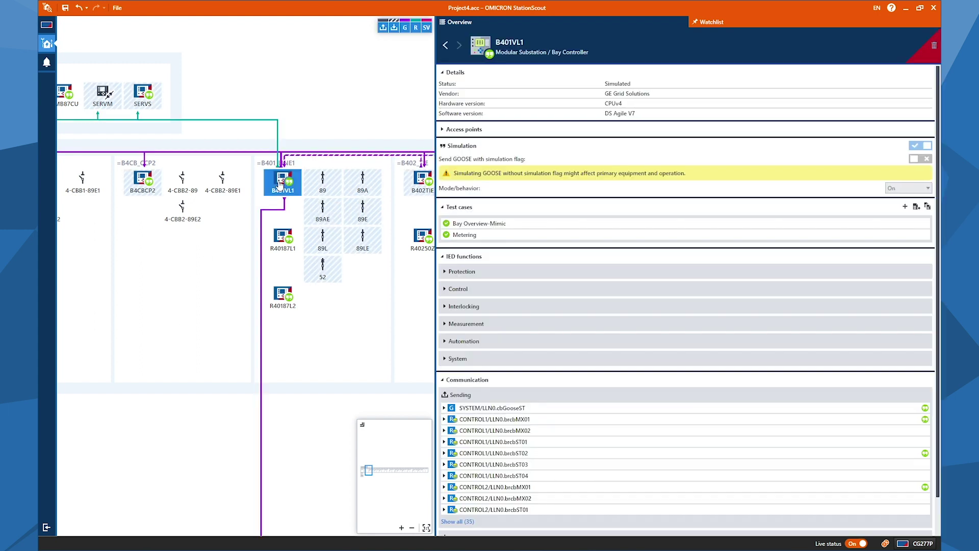
click(916, 207)
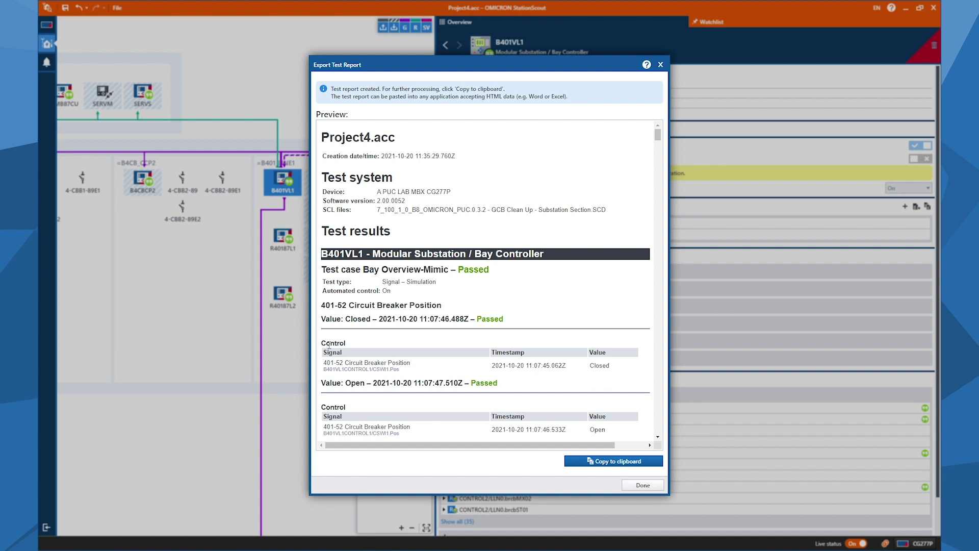
- Copy the Project4.acc test report to the clipboard for pasting into Word
drag(325, 346, 396, 373)
drag(495, 353, 563, 363)
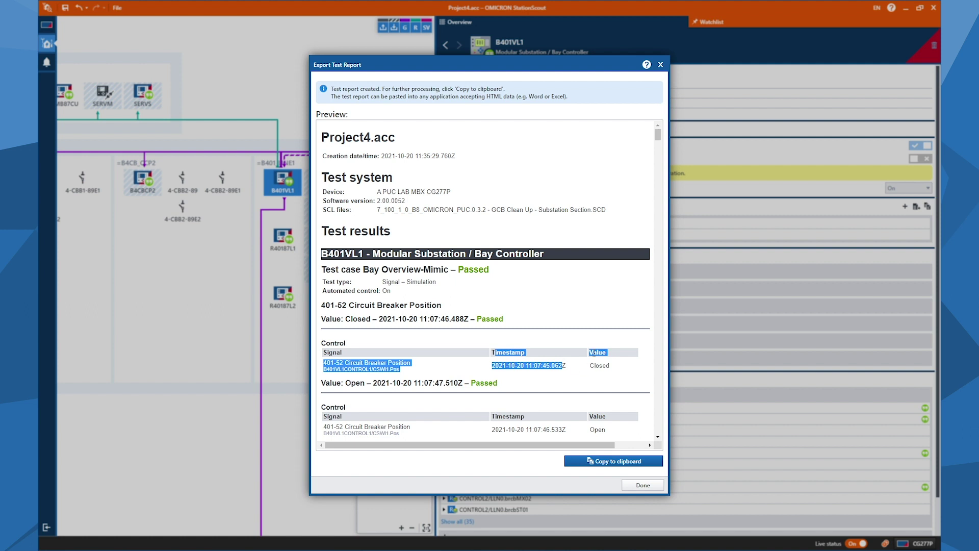
click(590, 462)
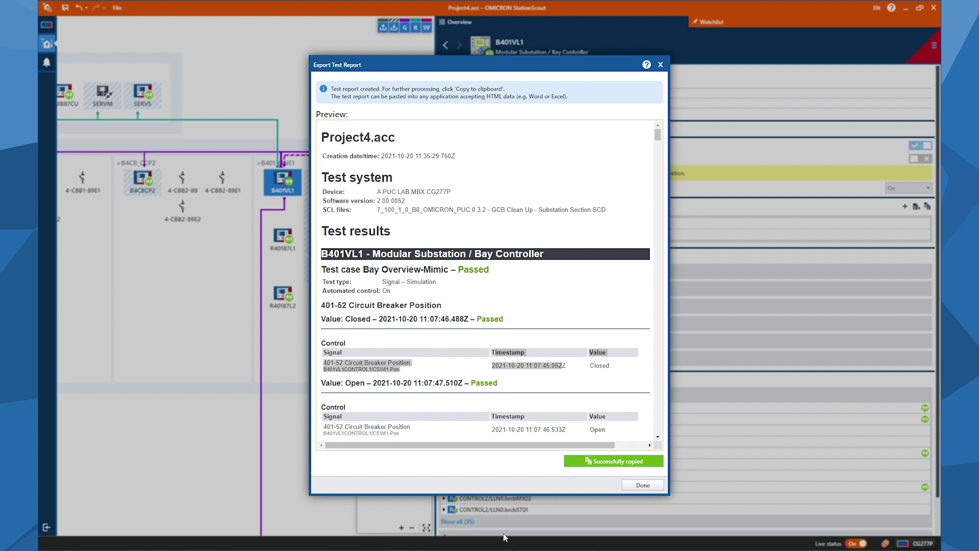
mouse_move(476, 550)
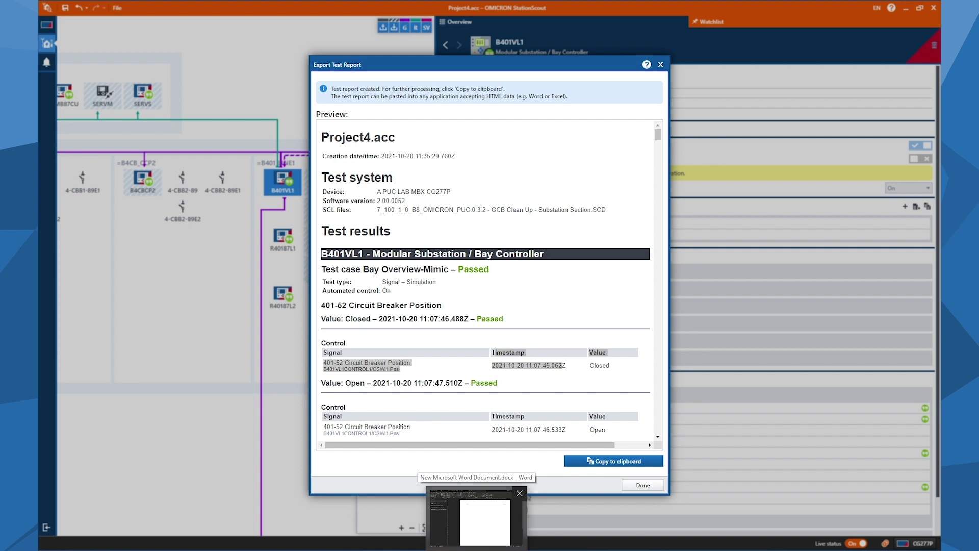
- Review the pasted report from its start in Word, then return to B401VL1's overview in StationScout
click(477, 518)
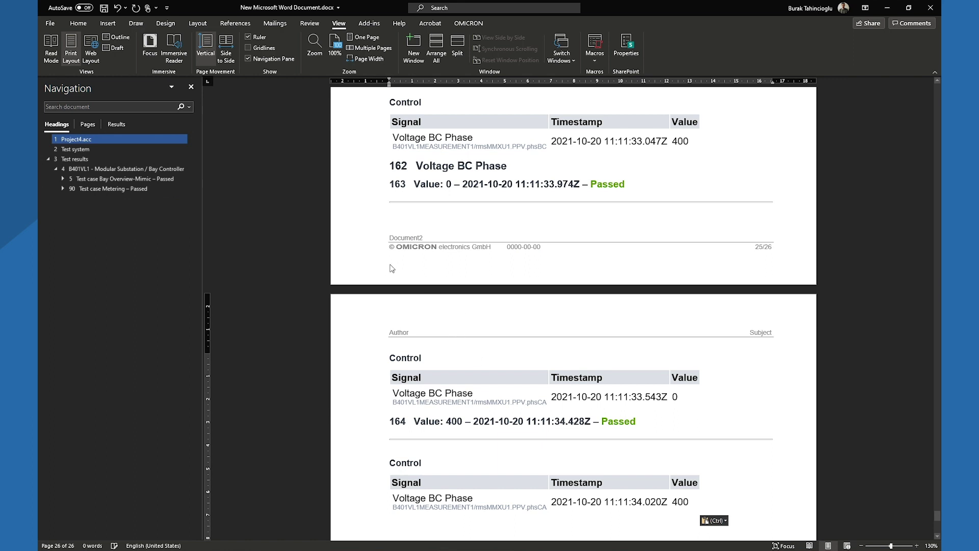
key(ctrl+Home)
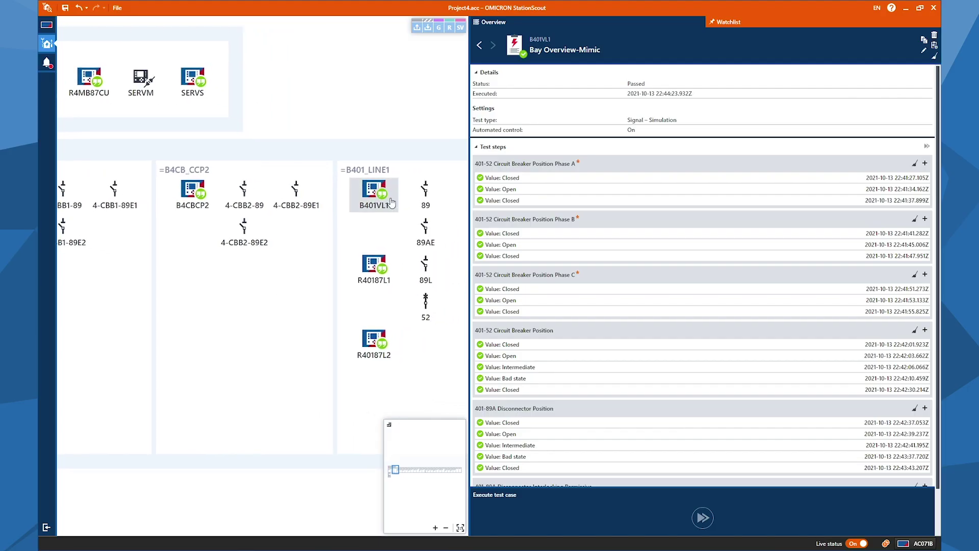
click(392, 203)
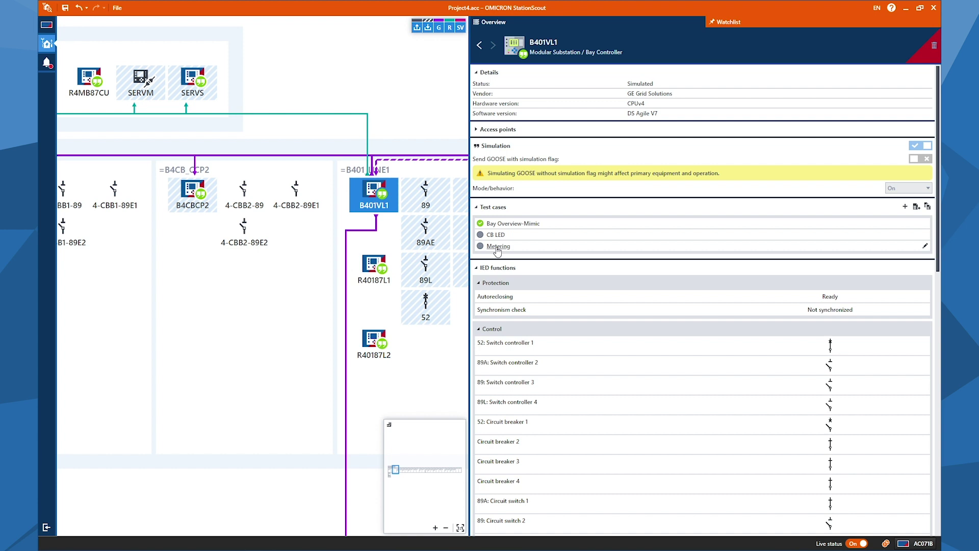
- Open B401VL1's Metering test case and look through its current, voltage and synchronization steps
click(498, 247)
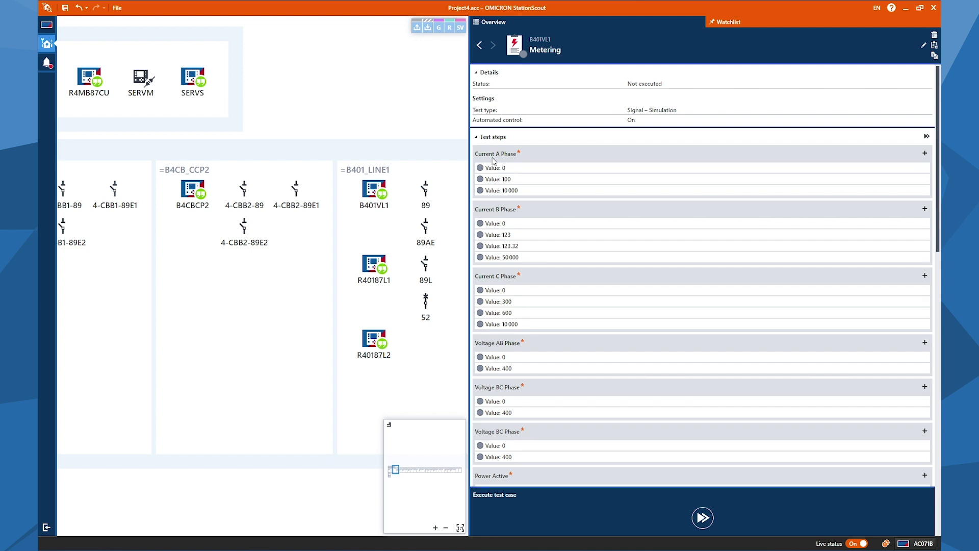
mouse_move(503, 162)
mouse_down()
mouse_move(512, 276)
mouse_move(502, 336)
mouse_up()
scroll(508, 263, down, 2)
scroll(505, 281, down, 2)
scroll(503, 324, down, 2)
scroll(501, 333, down, 2)
scroll(502, 333, down, 4)
scroll(501, 333, down, 2)
scroll(599, 385, down, 3)
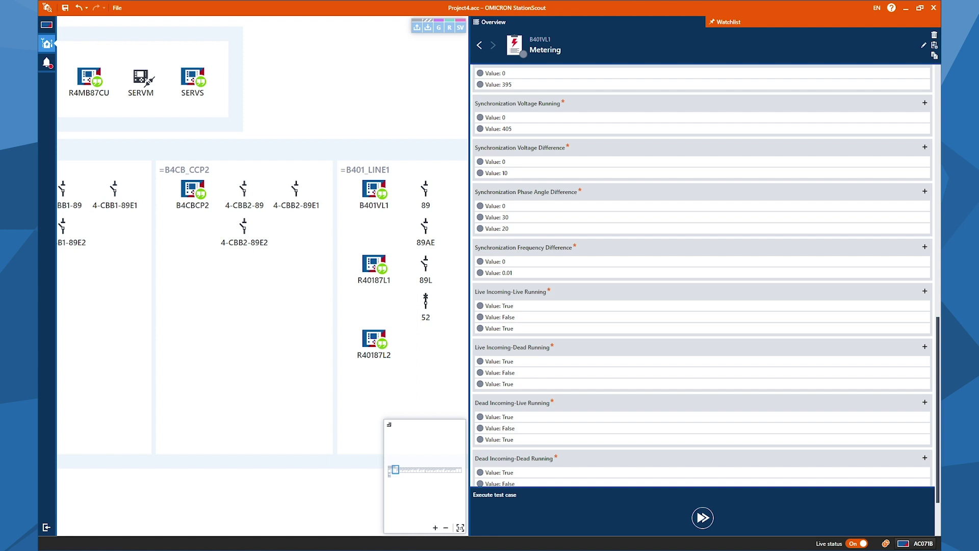
scroll(634, 301, up, 15)
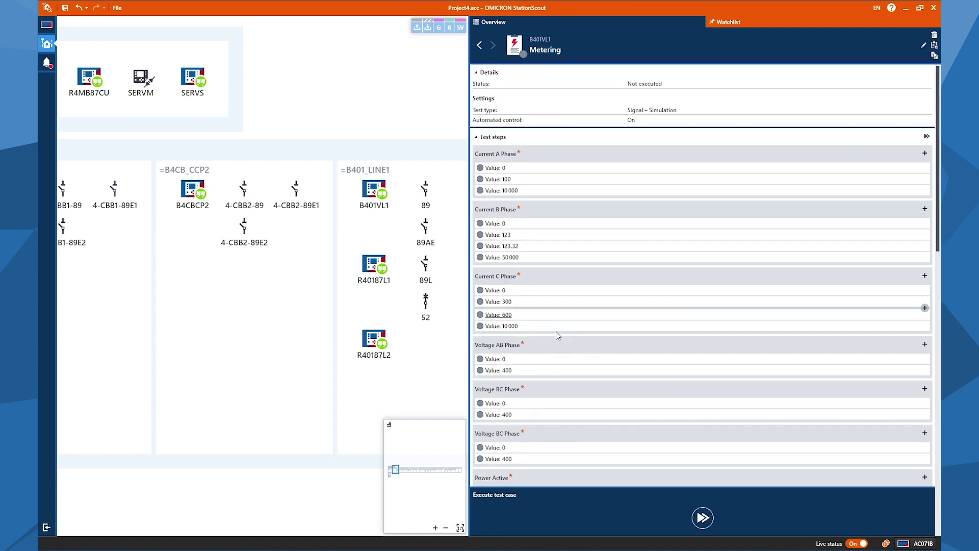
- Run Metering, passing Current A Phase 0/100/10 000 and Current B Phase 0/123/123.32/50 000, then stop
click(703, 518)
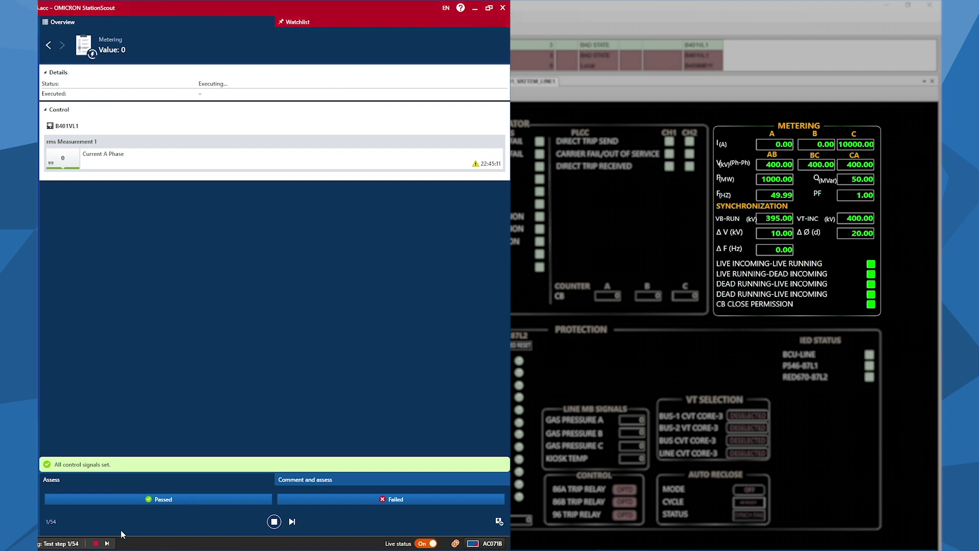
click(133, 499)
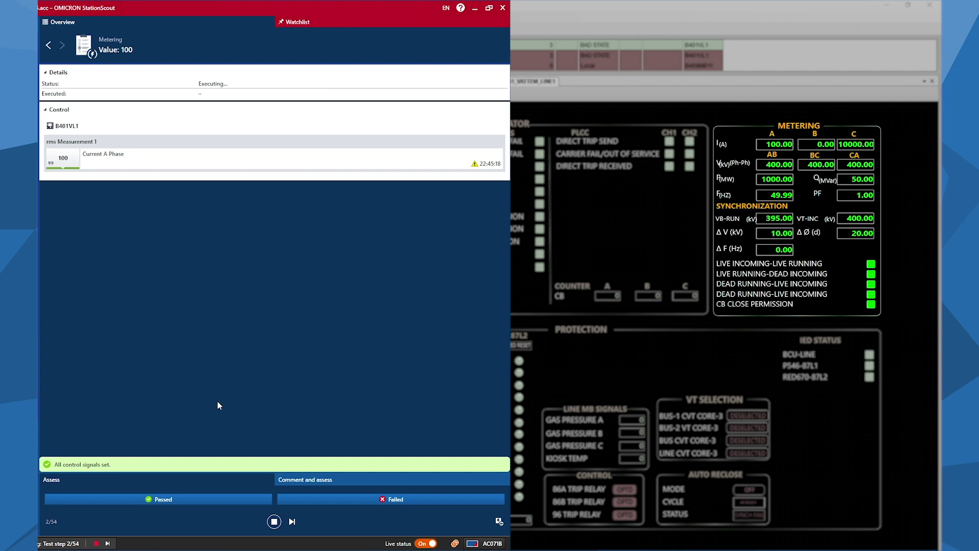
click(198, 499)
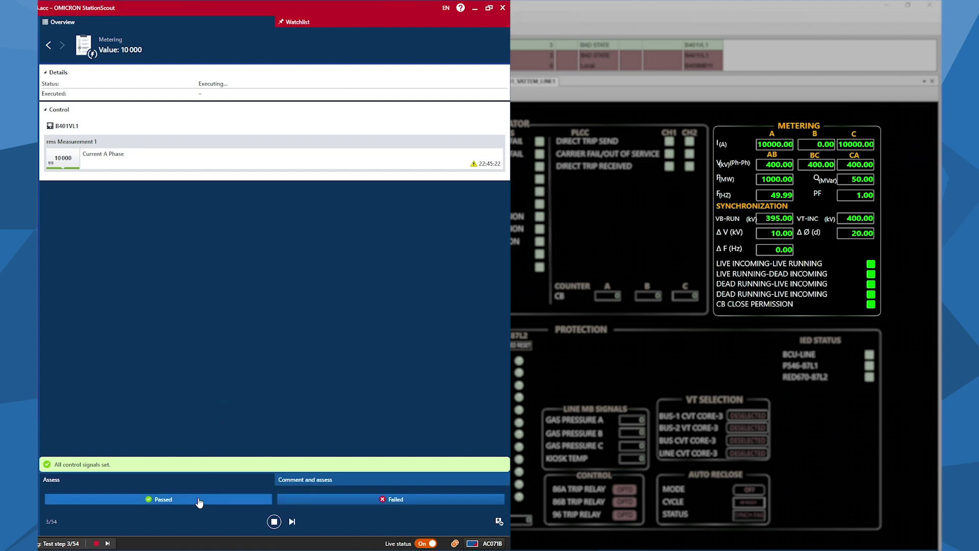
click(199, 501)
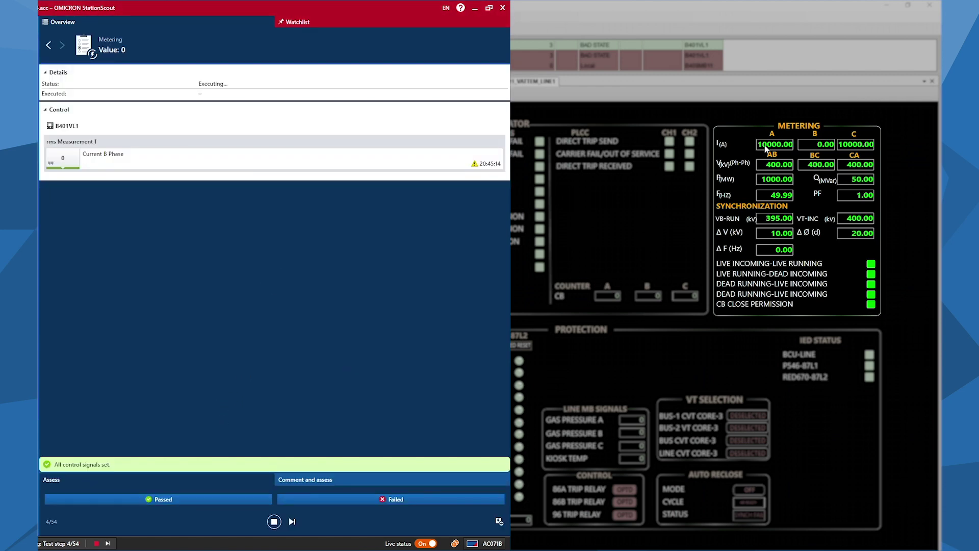
click(149, 499)
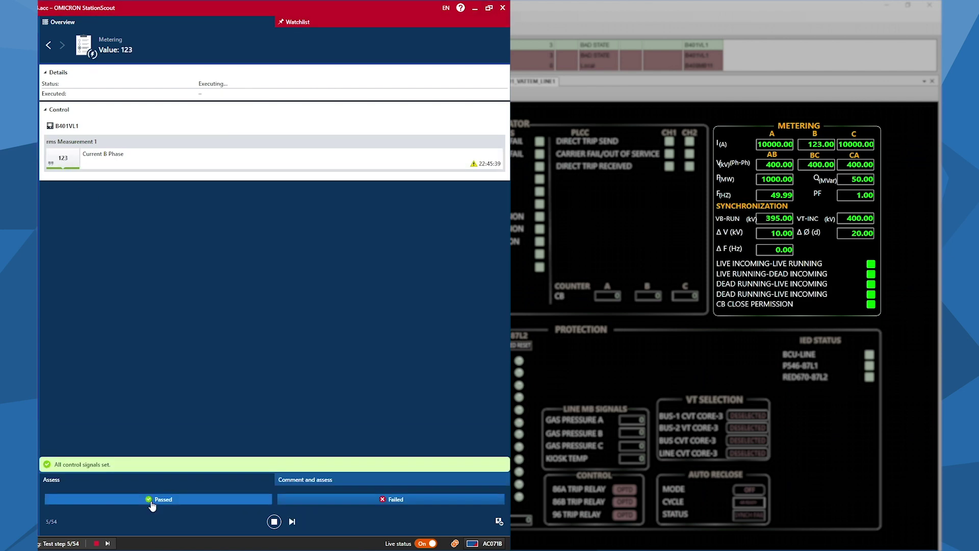
click(138, 496)
click(141, 498)
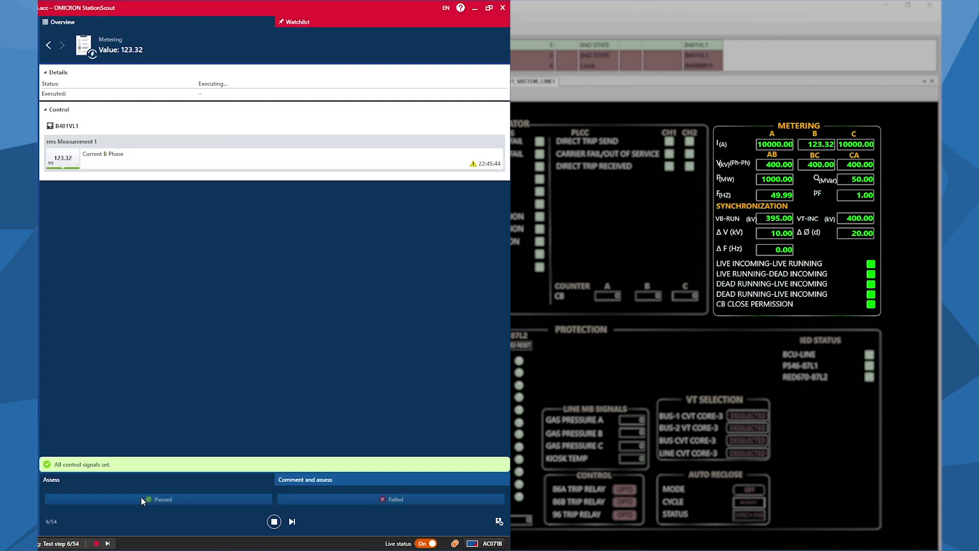
click(143, 500)
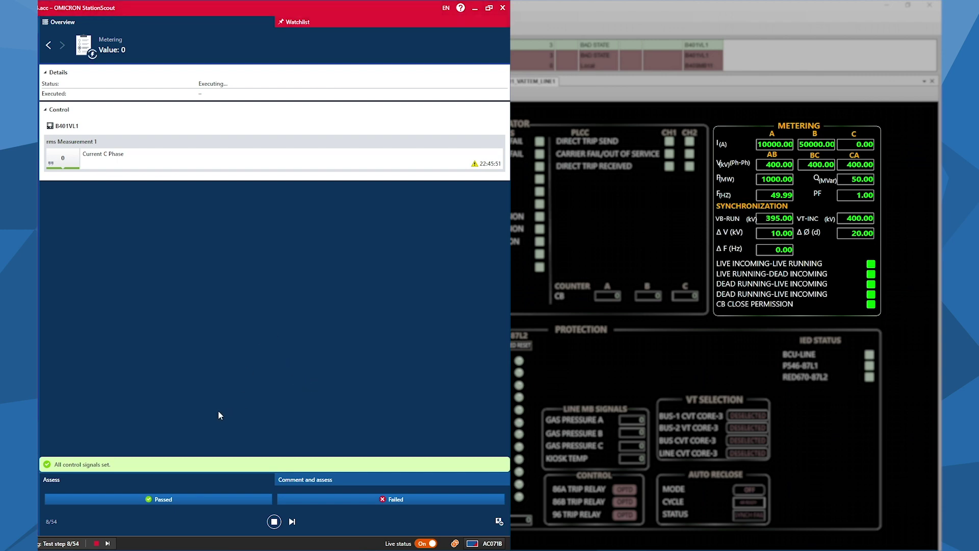
click(274, 522)
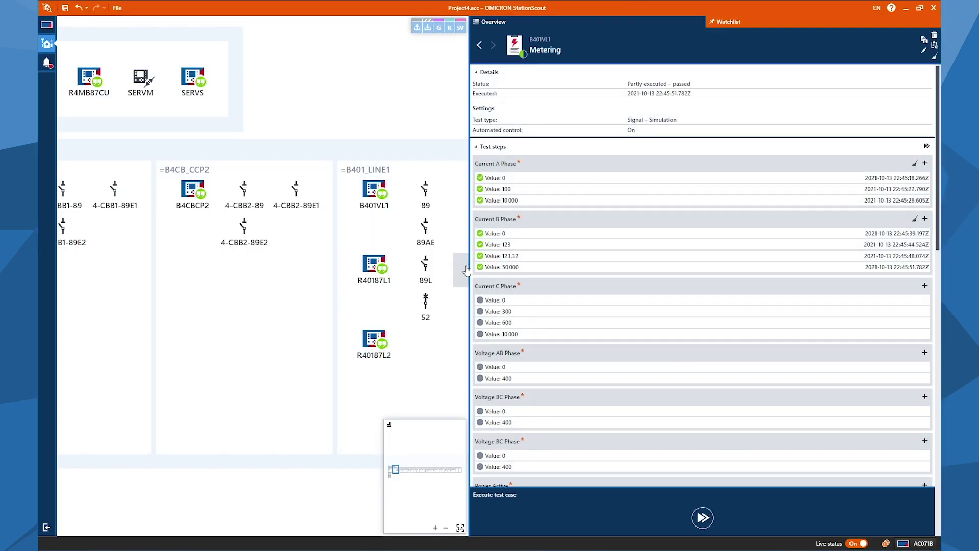
- Check B401VL1's test cases, then open the R40187L1 relay's overview
click(382, 200)
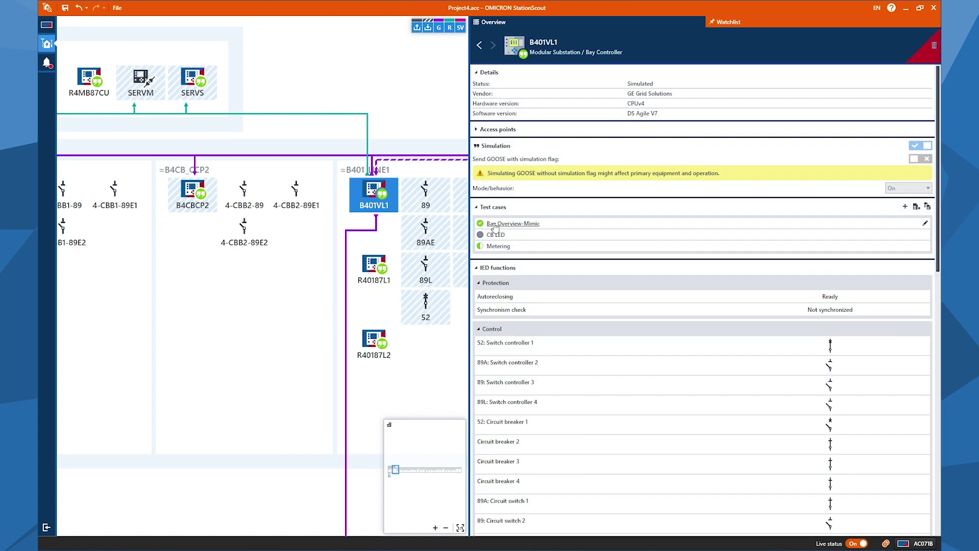
click(394, 272)
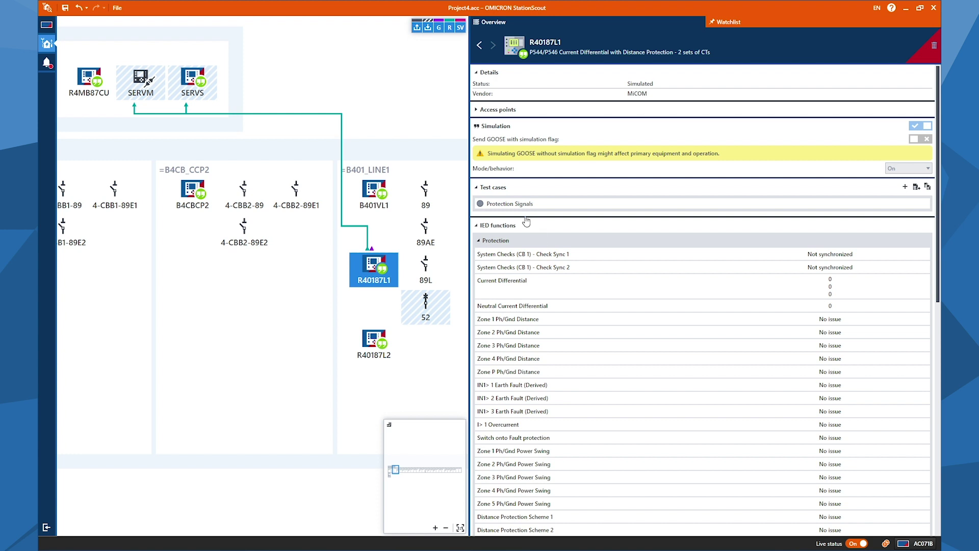
- Open the Protection Signals test case and bring up the BAY_401_VATTEM_LINE1 display in the HMI
click(510, 204)
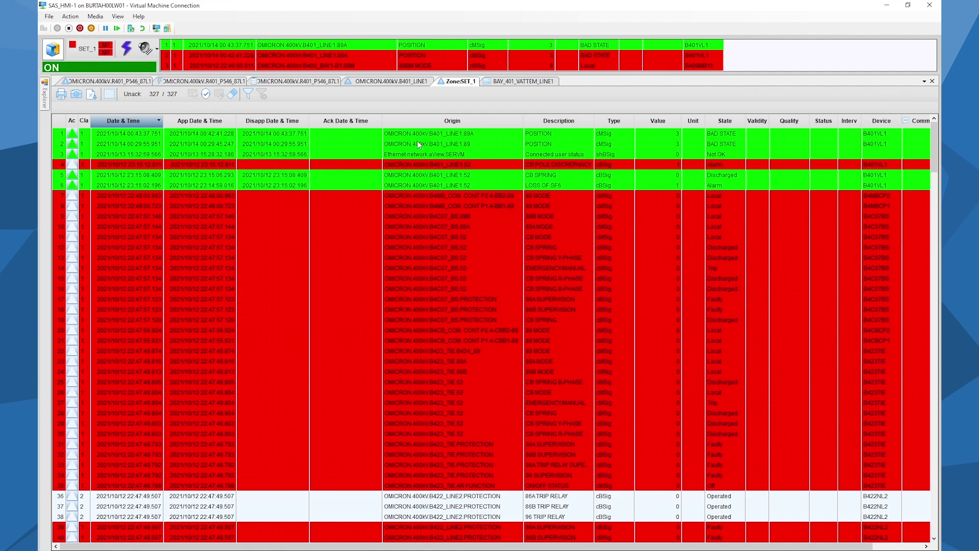
click(503, 83)
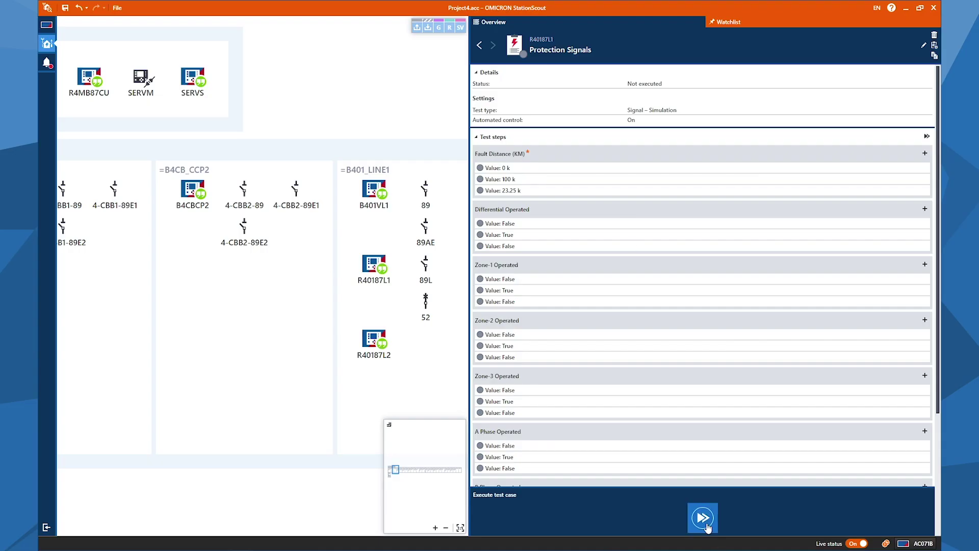
- Execute Protection Signals, passing Fault Distance 0 k, 100 k, 23.25 k and Differential Operated False
click(703, 520)
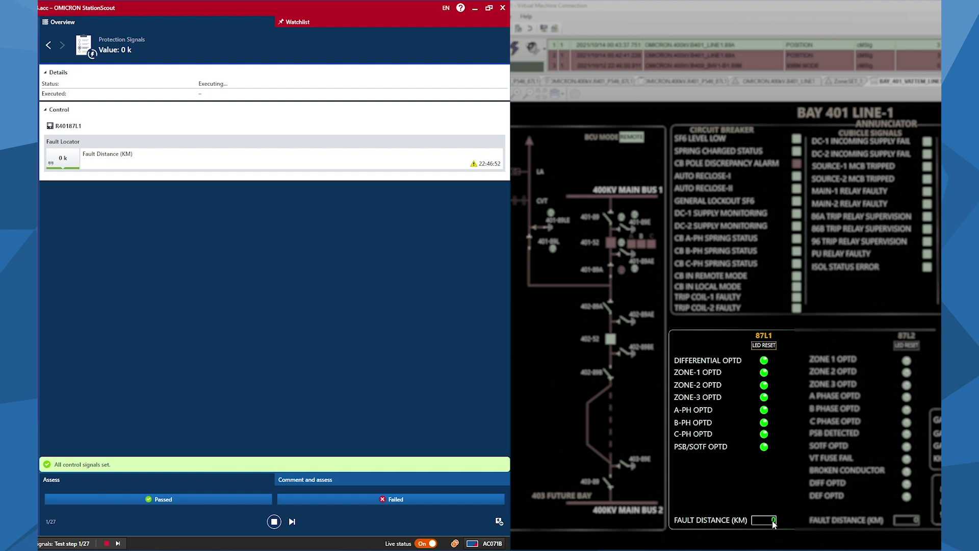
click(226, 506)
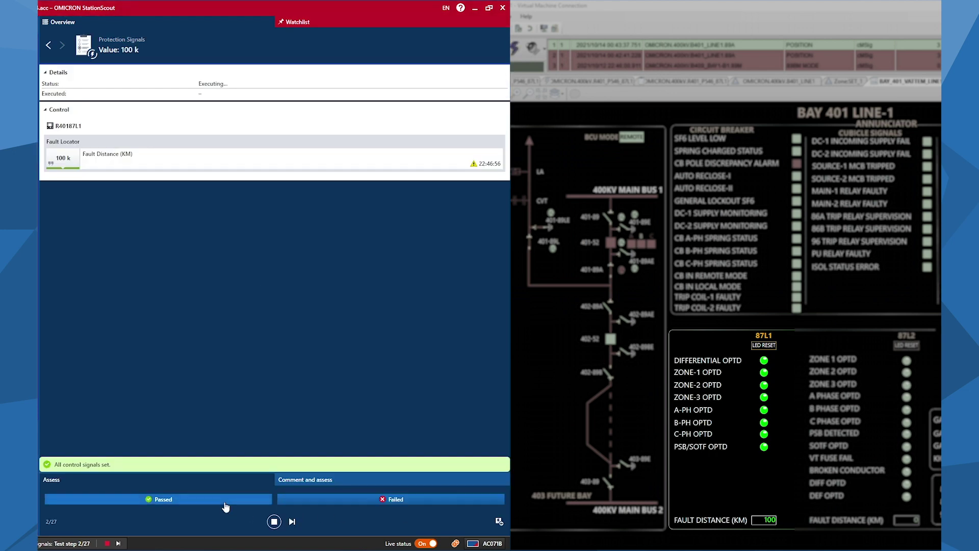
click(226, 506)
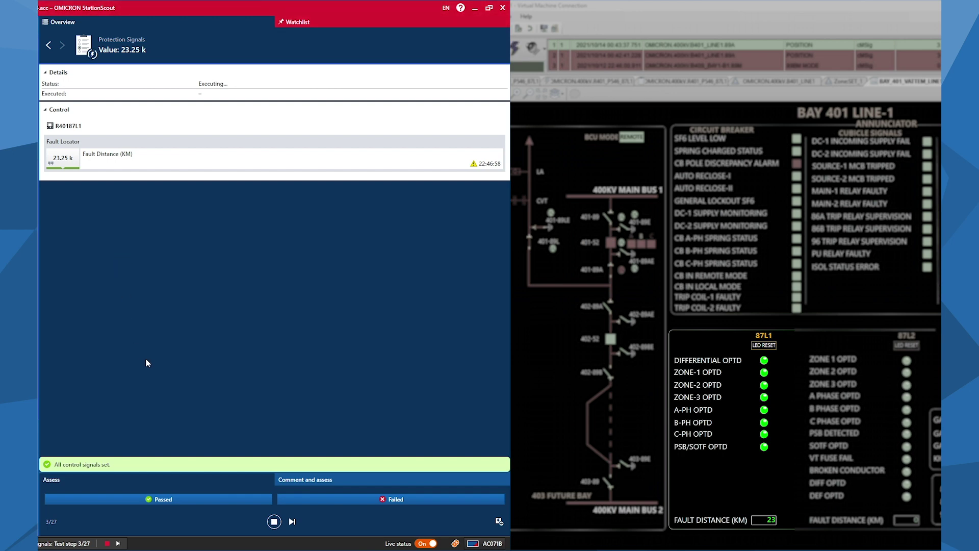
click(181, 501)
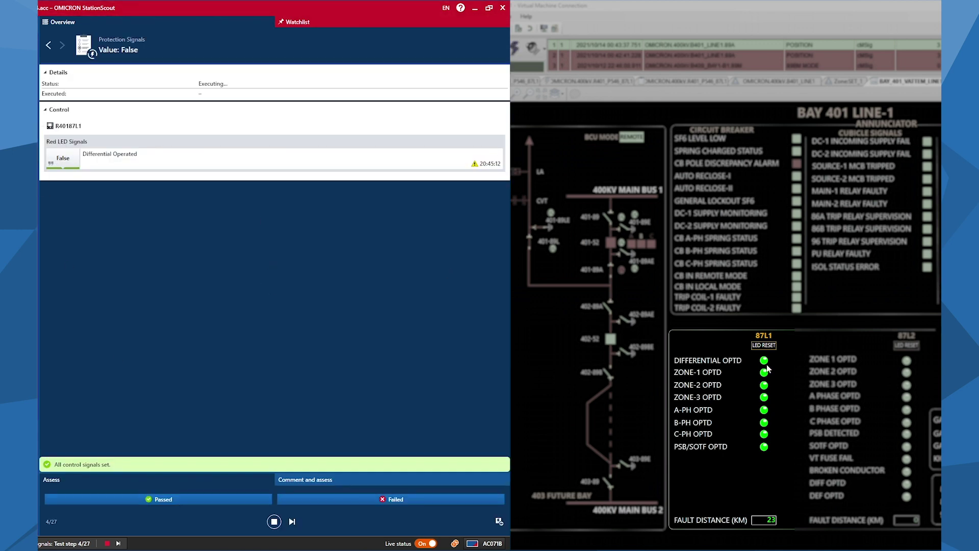
click(170, 501)
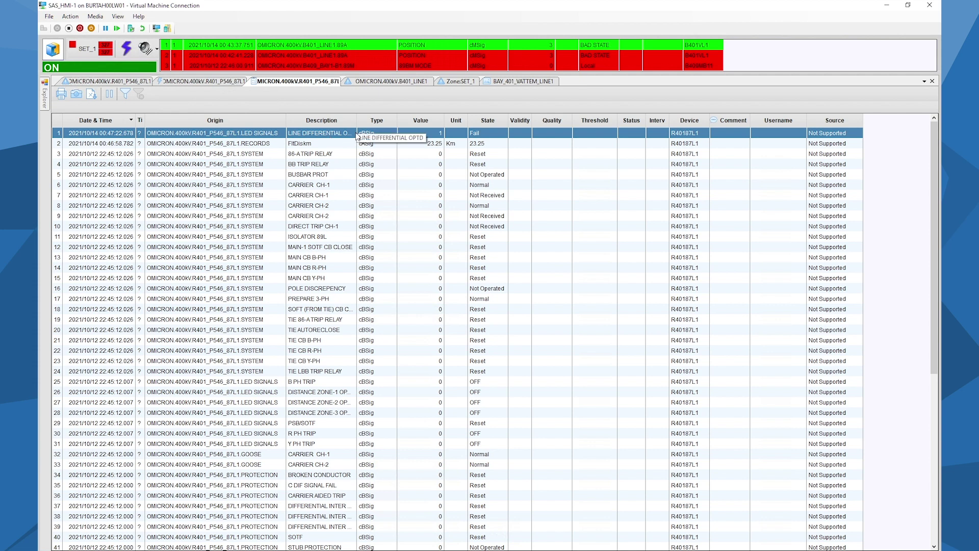
- Confirm the 23.25 km FltDiskm record, pass the Differential Operated True step, then stop the test run
click(337, 145)
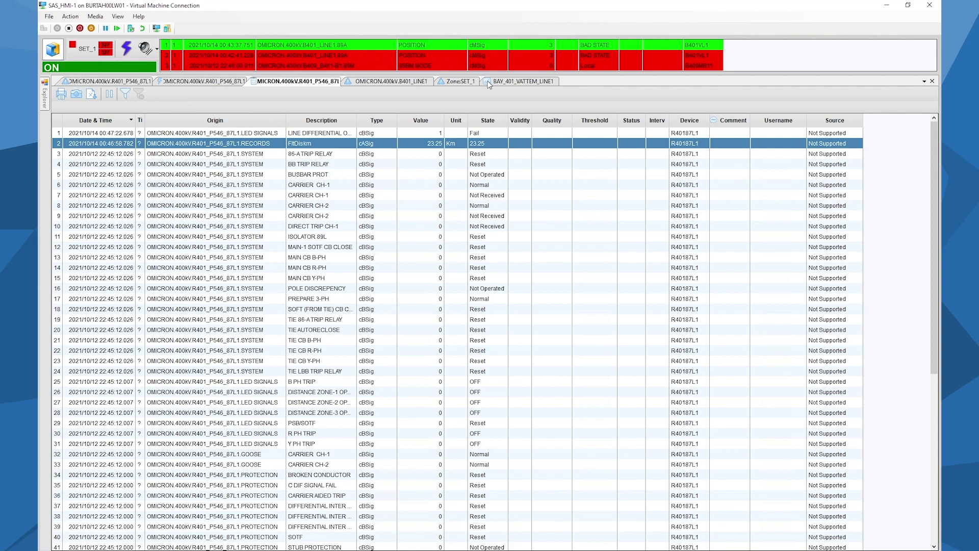
click(504, 84)
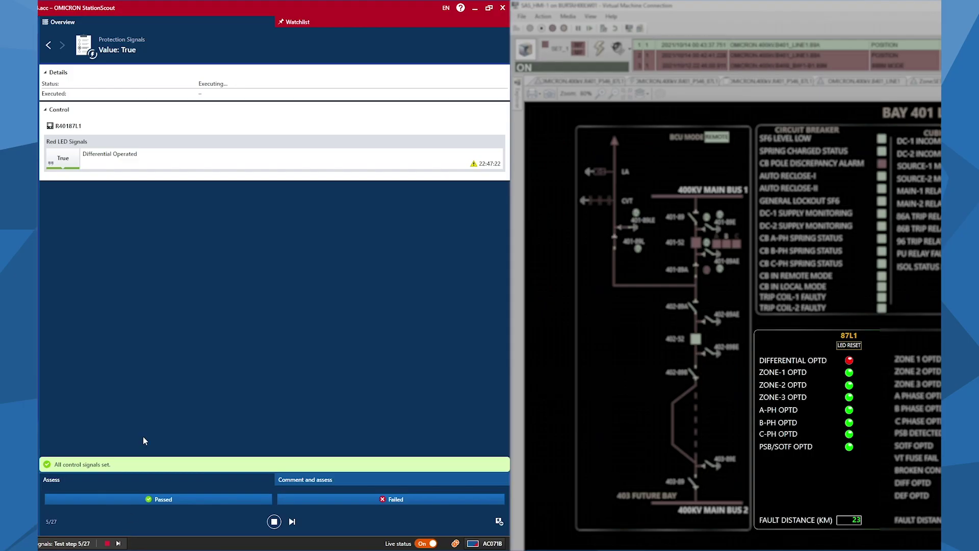
click(159, 500)
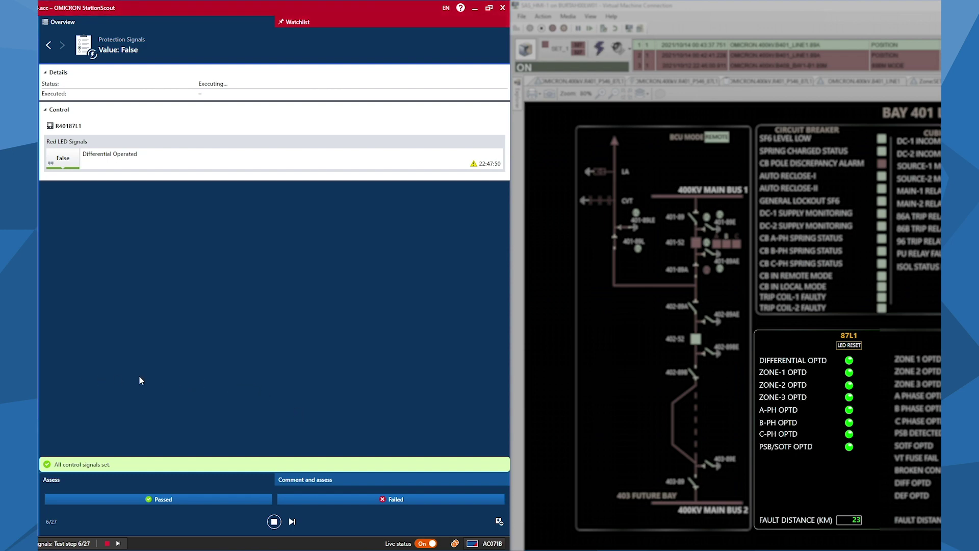
click(273, 522)
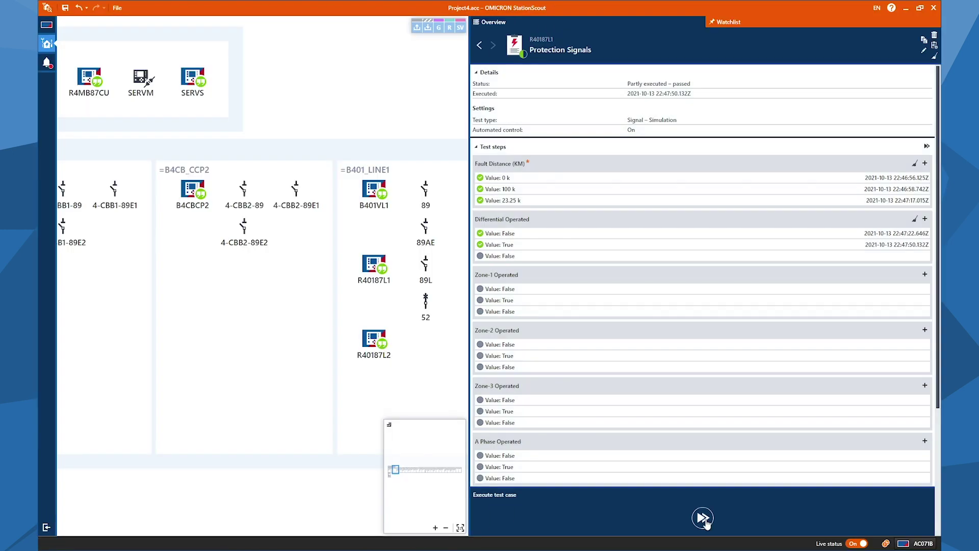